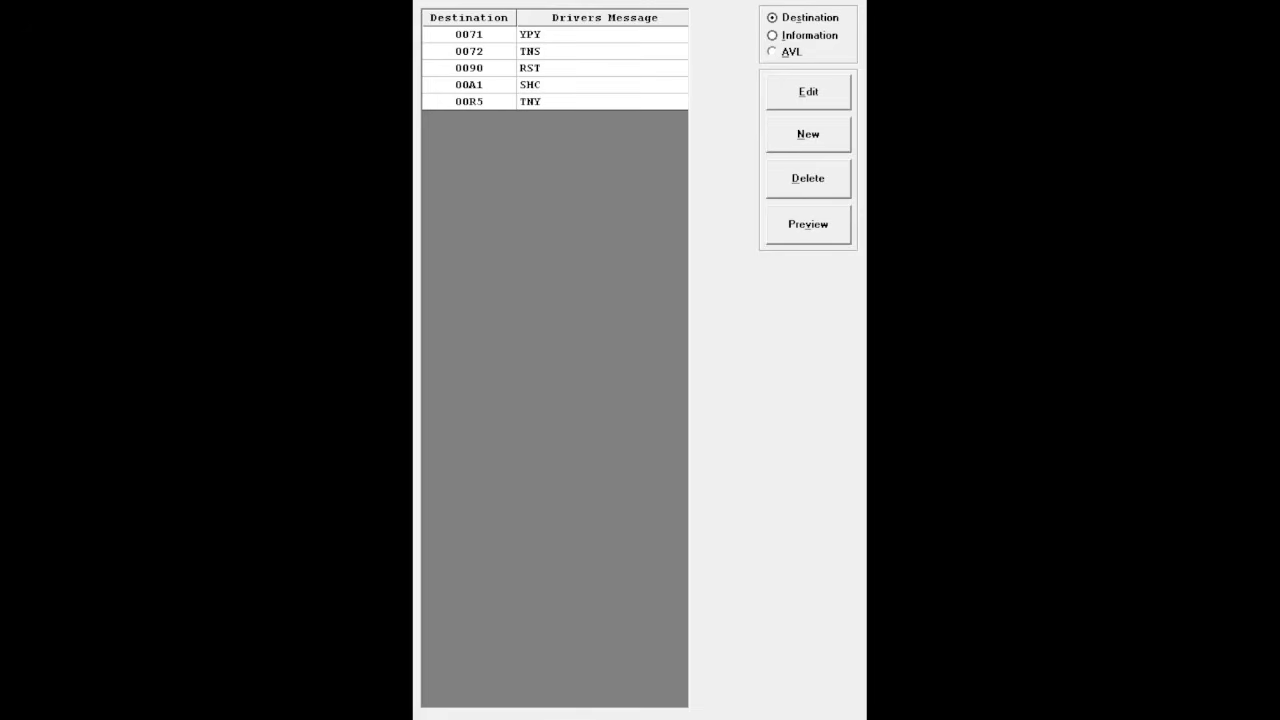
Delete the destination 0071 with the drivers message YPY
{"action": "left_click", "coordinate": [818, 143]}
{"action": "left_click", "coordinate": [655, 36]}
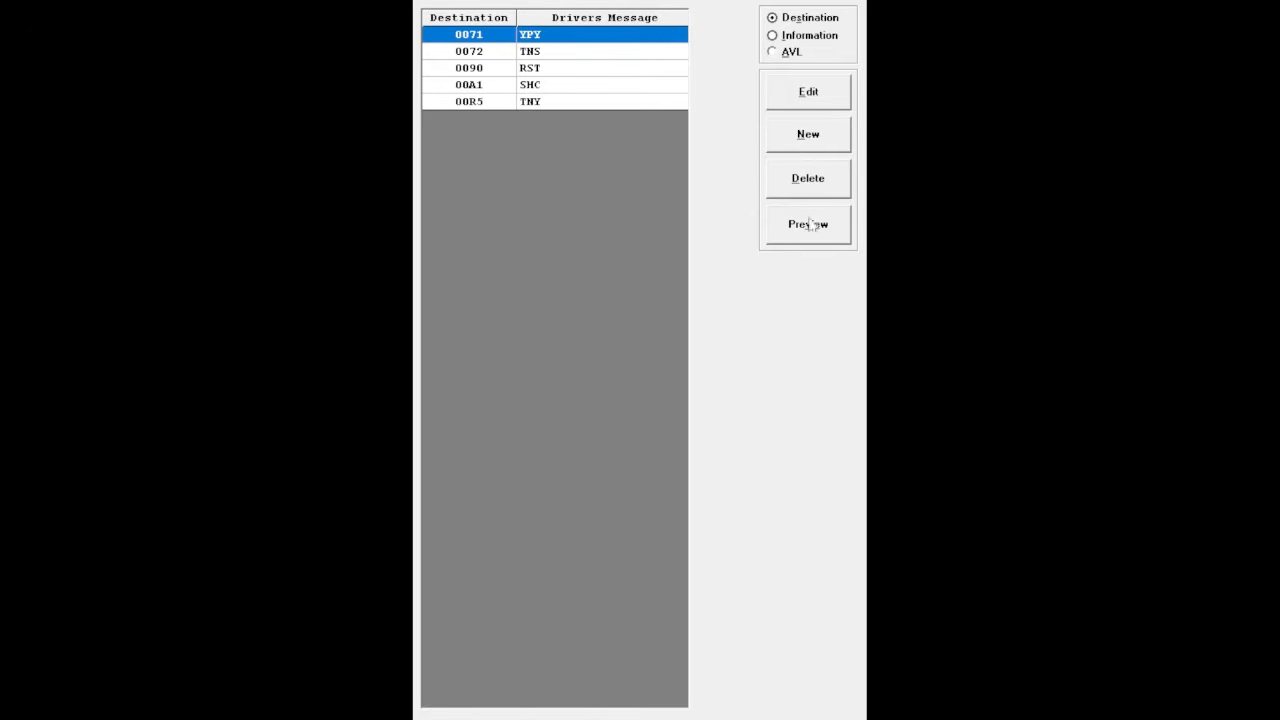
{"action": "left_click", "coordinate": [834, 179]}
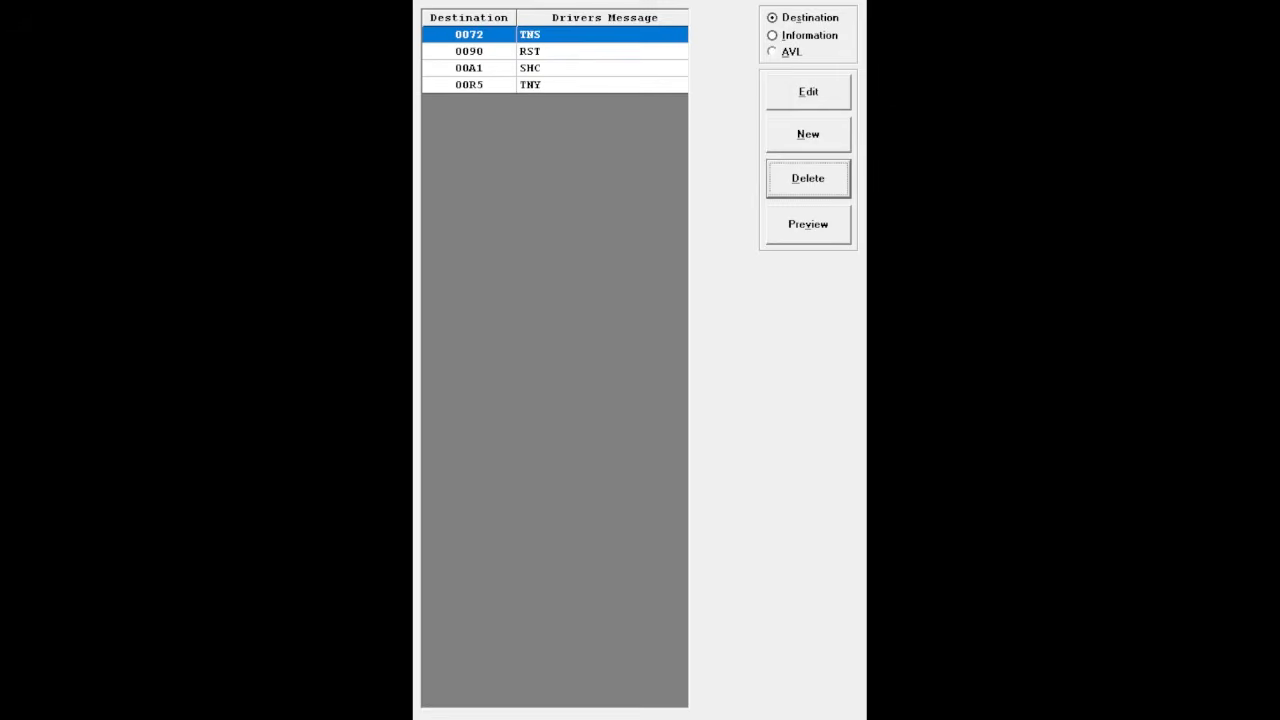
Create a new destination with code 0071 and drivers message YPY
{"action": "left_click", "coordinate": [811, 149]}
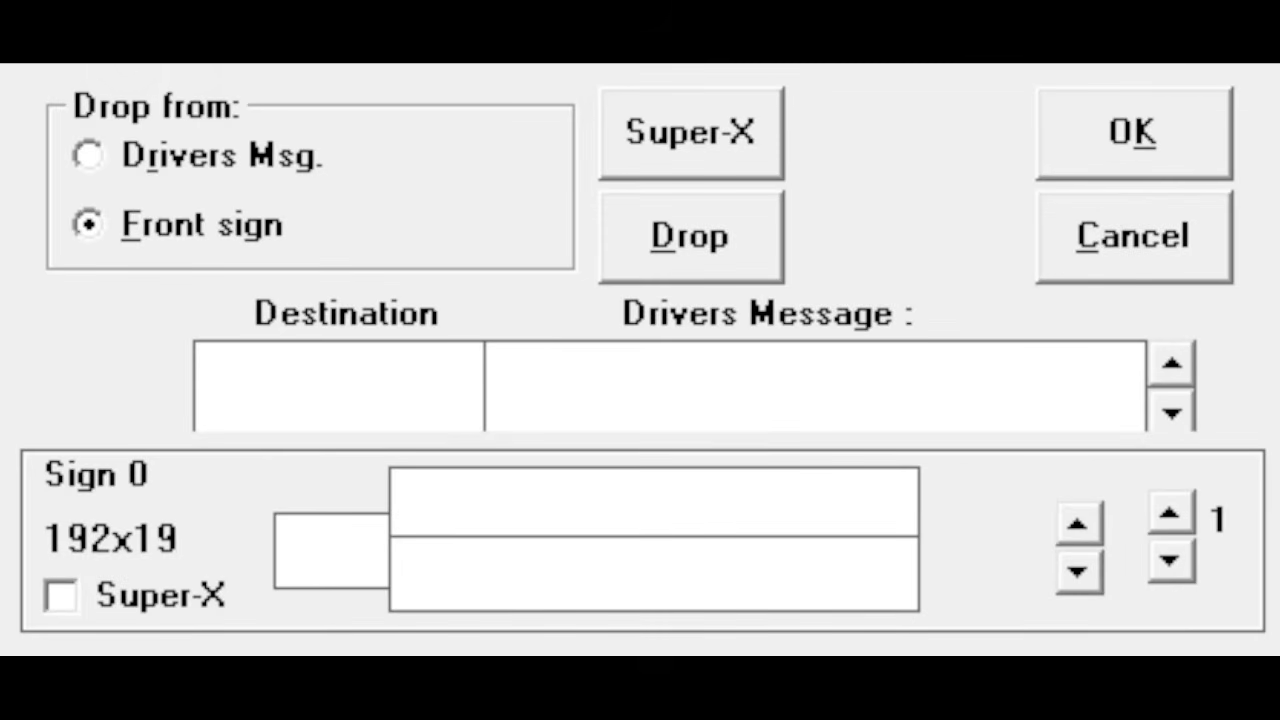
{"action": "left_click", "coordinate": [414, 358]}
{"action": "type", "text": "00"}
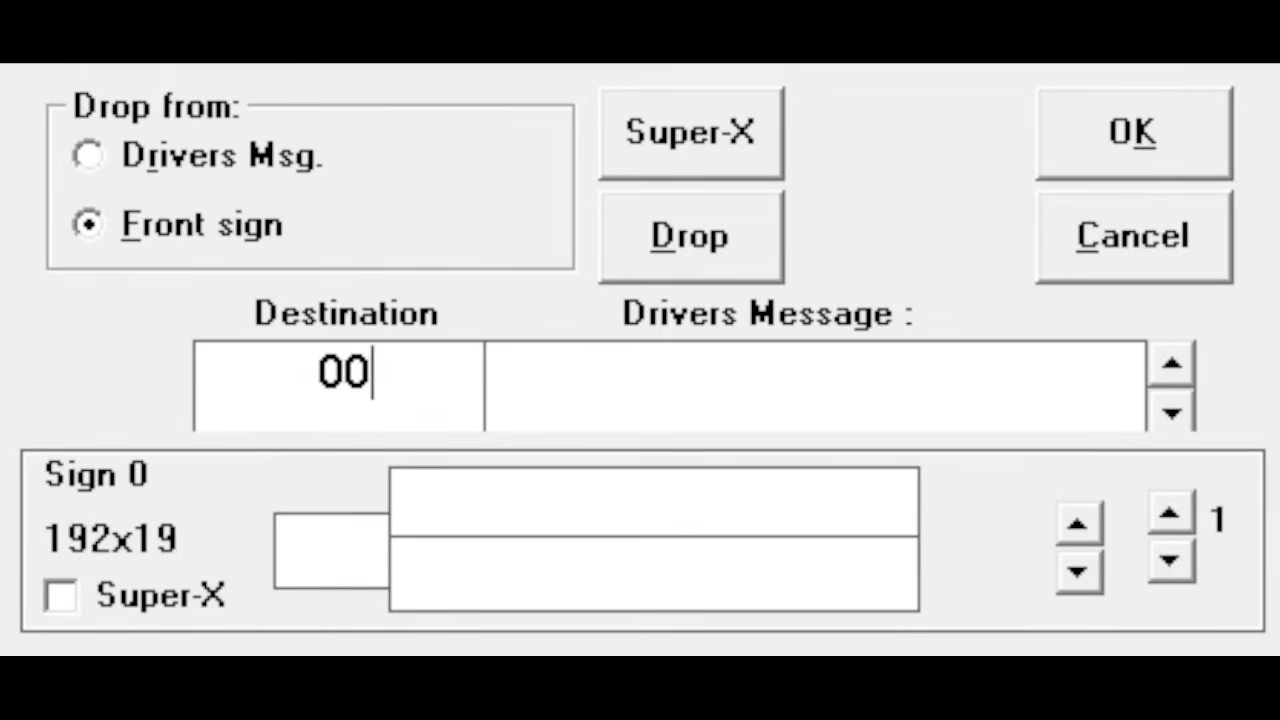
{"action": "type", "text": "71"}
{"action": "left_click", "coordinate": [675, 380]}
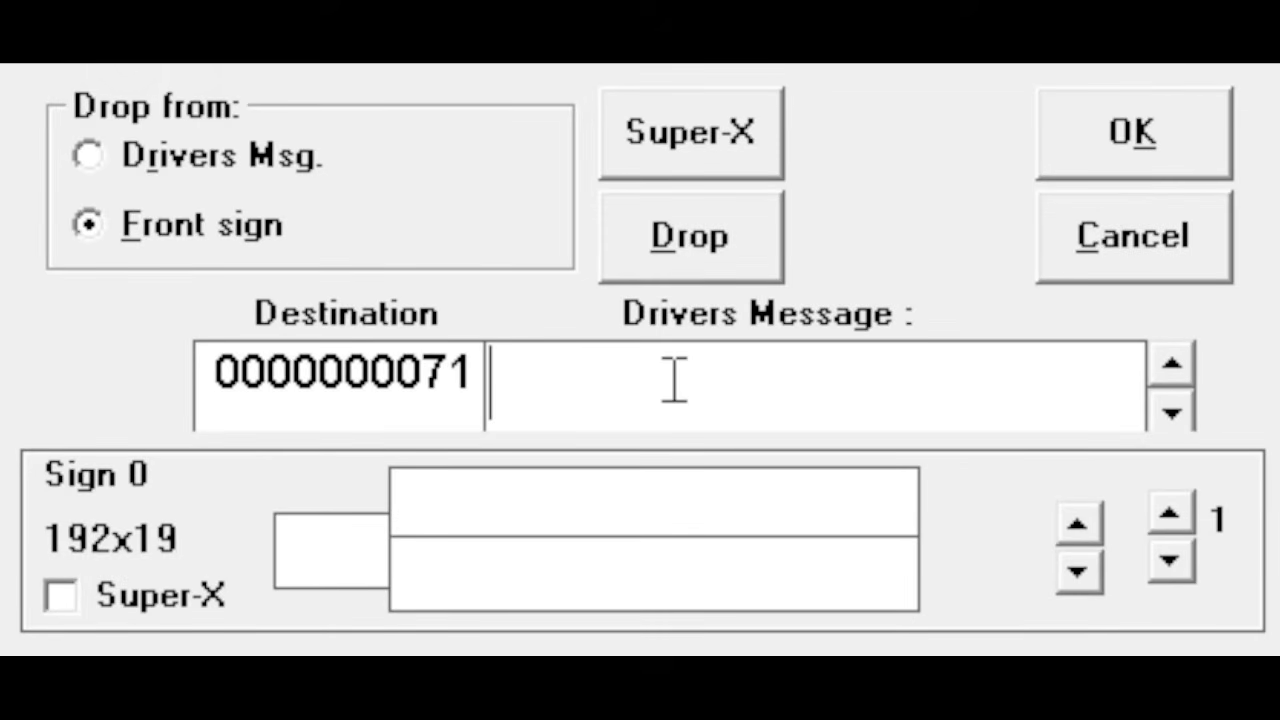
{"action": "type", "text": "YPY"}
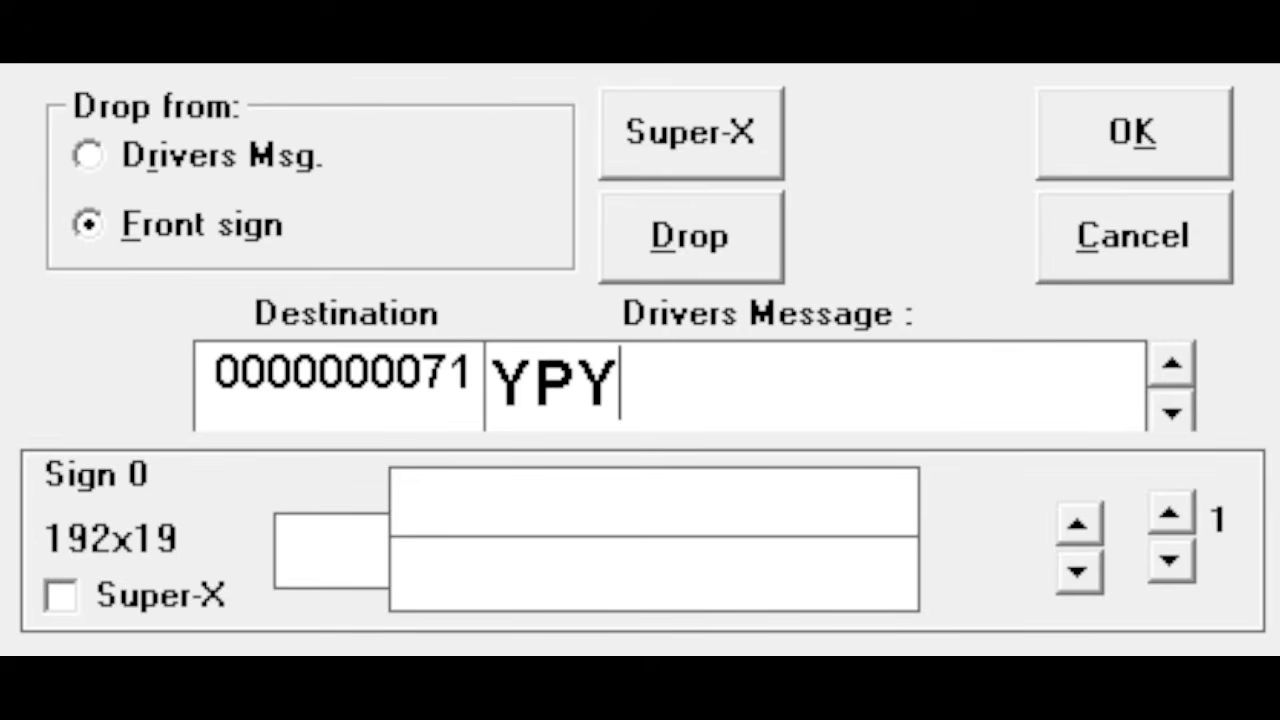
Switch sign 0 to a single full-width text line reading Yeerongpilly, save the destination and close its preview
{"action": "double_click", "coordinate": [1096, 520]}
{"action": "type", "text": "Ye"}
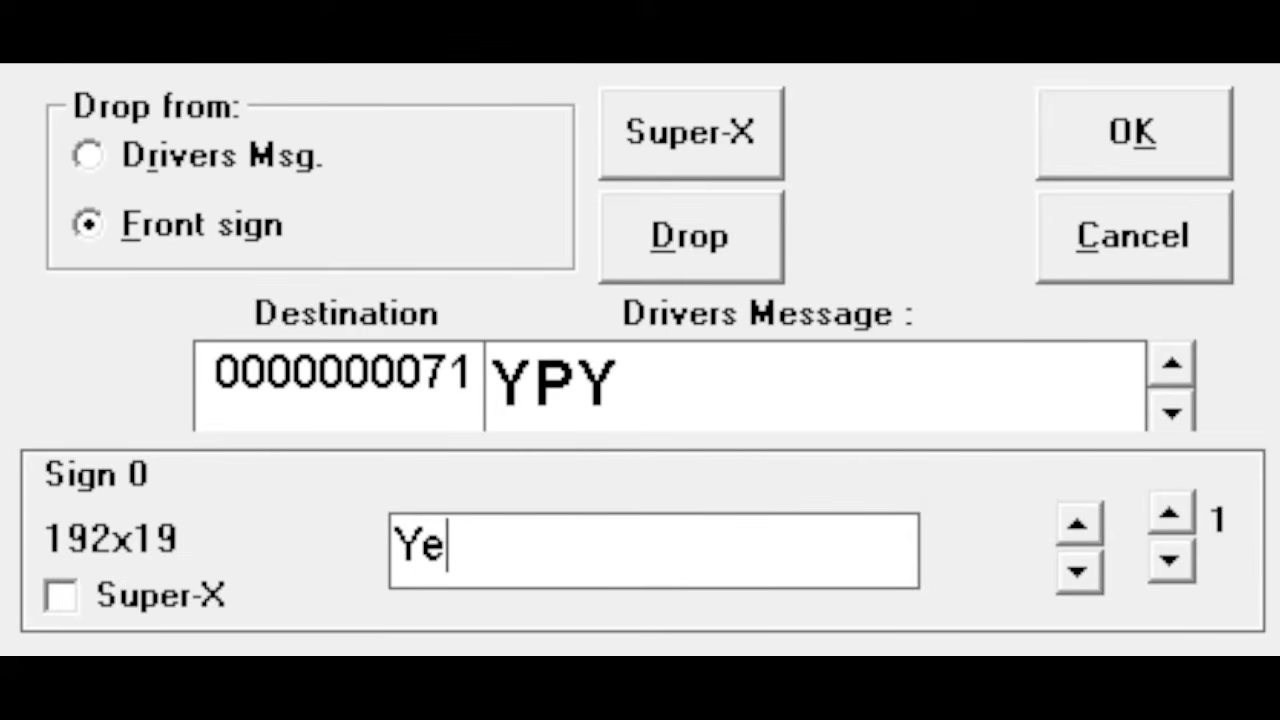
{"action": "type", "text": "erongpilly"}
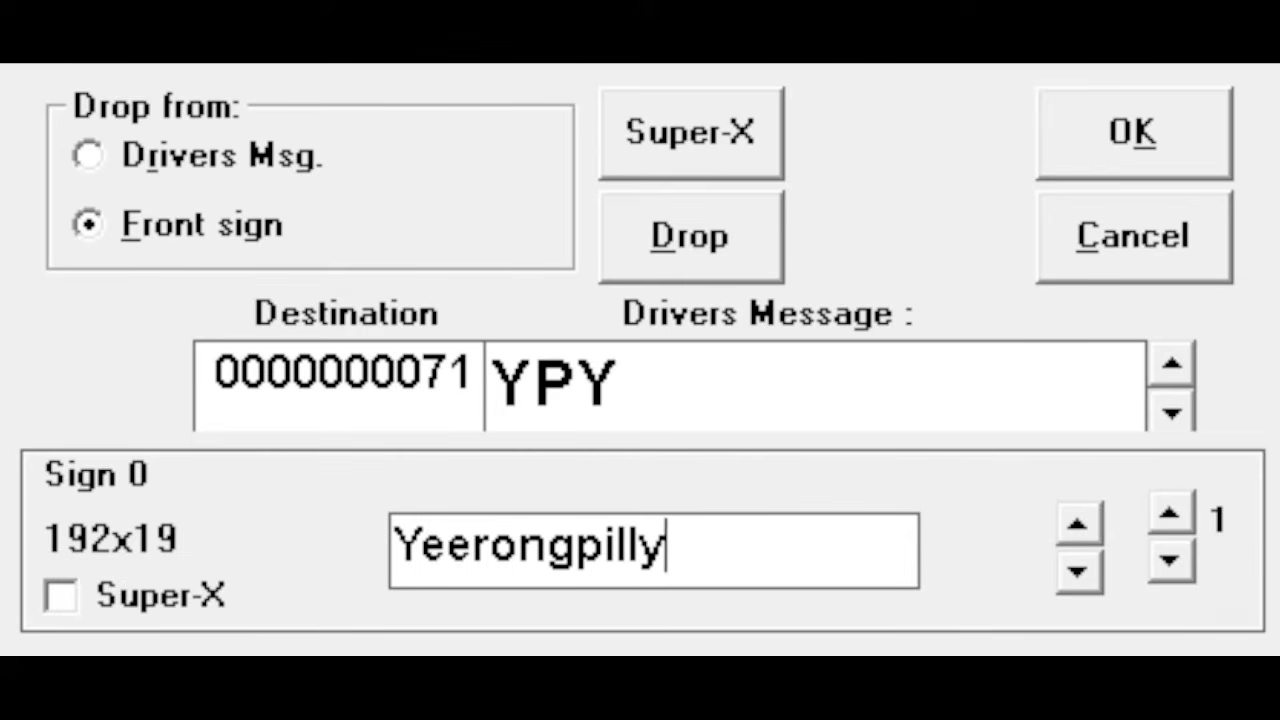
{"action": "left_click", "coordinate": [1154, 163]}
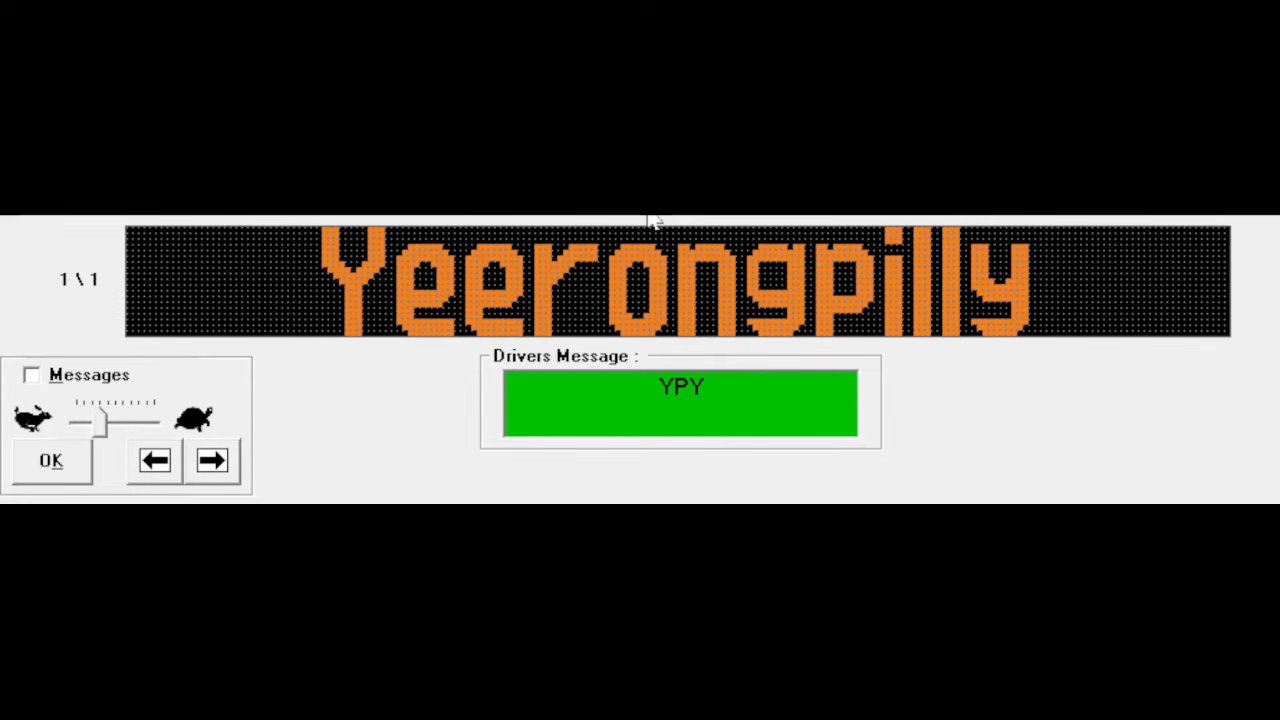
{"action": "left_click", "coordinate": [51, 462]}
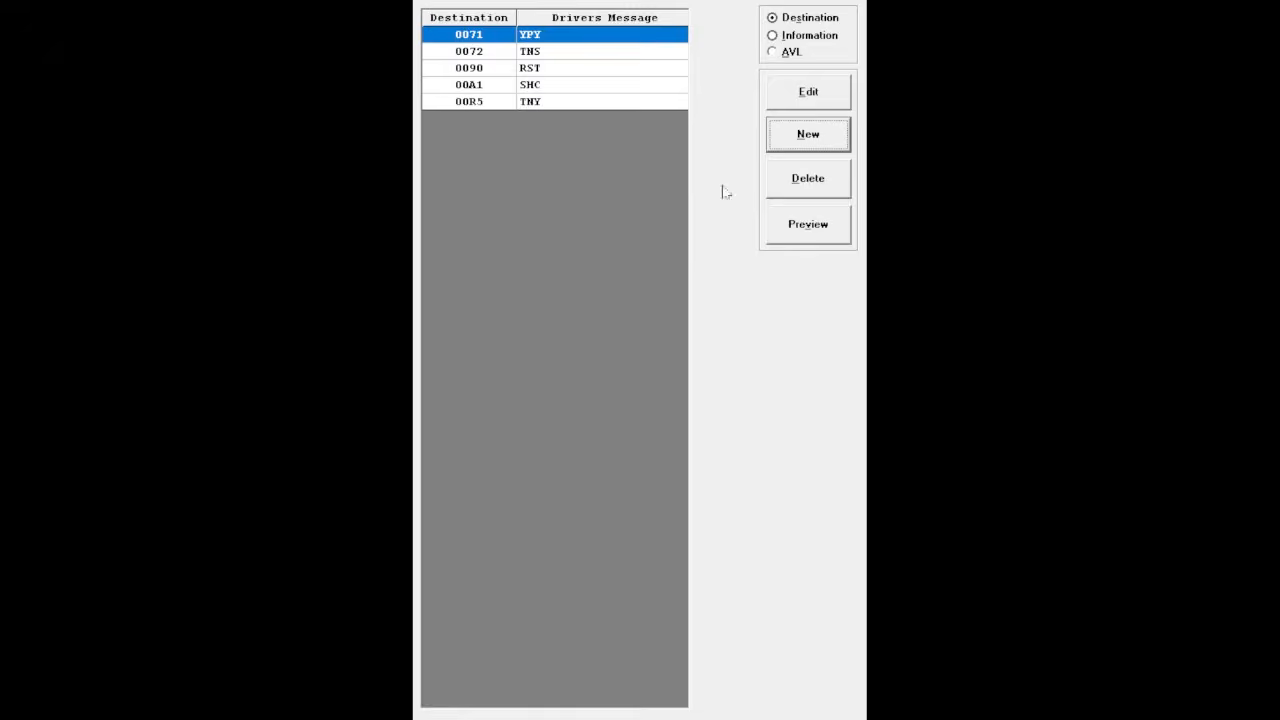
Open the sign of destination 0071 for editing and set the Yeerongpilly text to the font 19ArialB
{"action": "left_click", "coordinate": [818, 95]}
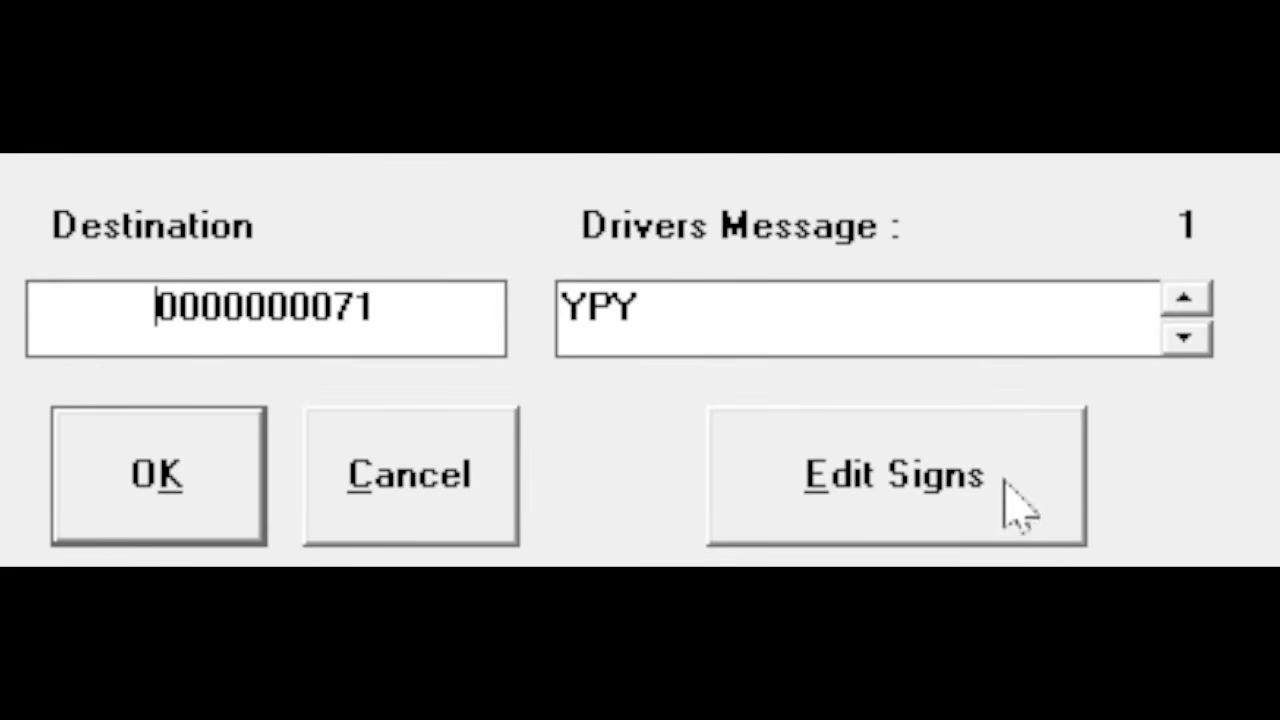
{"action": "left_click", "coordinate": [1003, 505]}
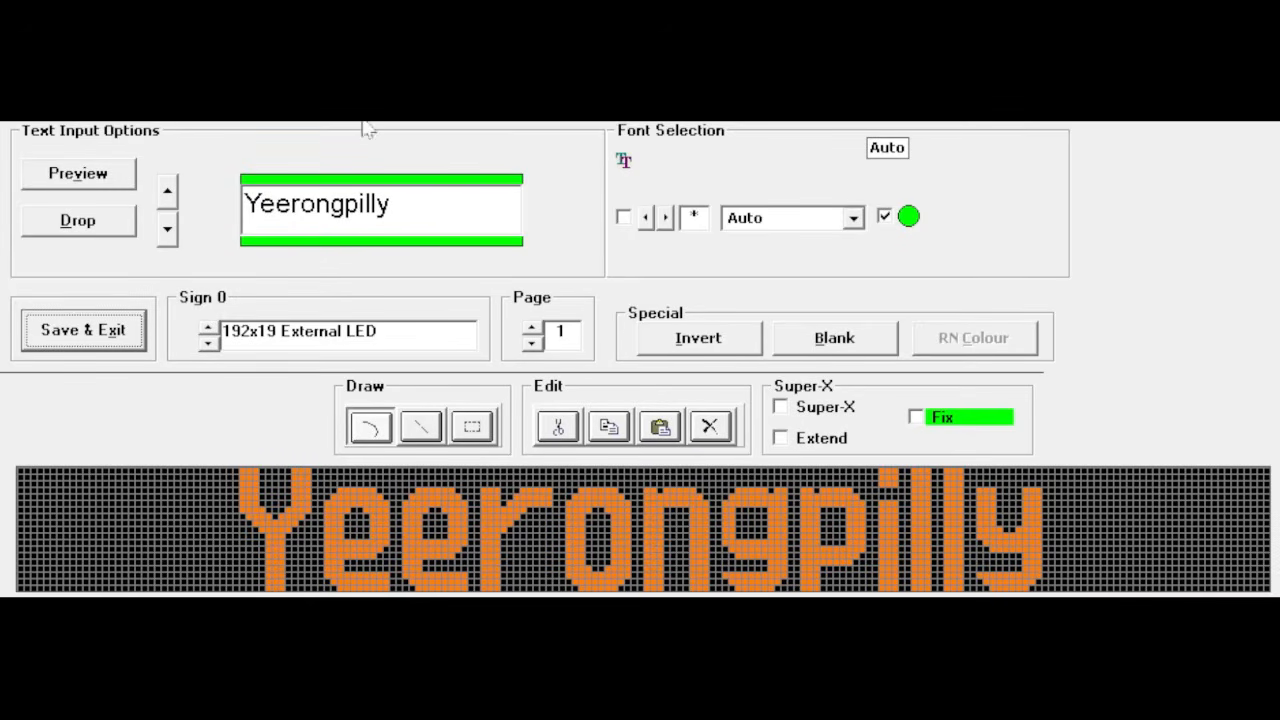
{"action": "scroll", "coordinate": [786, 221], "scroll_direction": "down", "scroll_amount": 3}
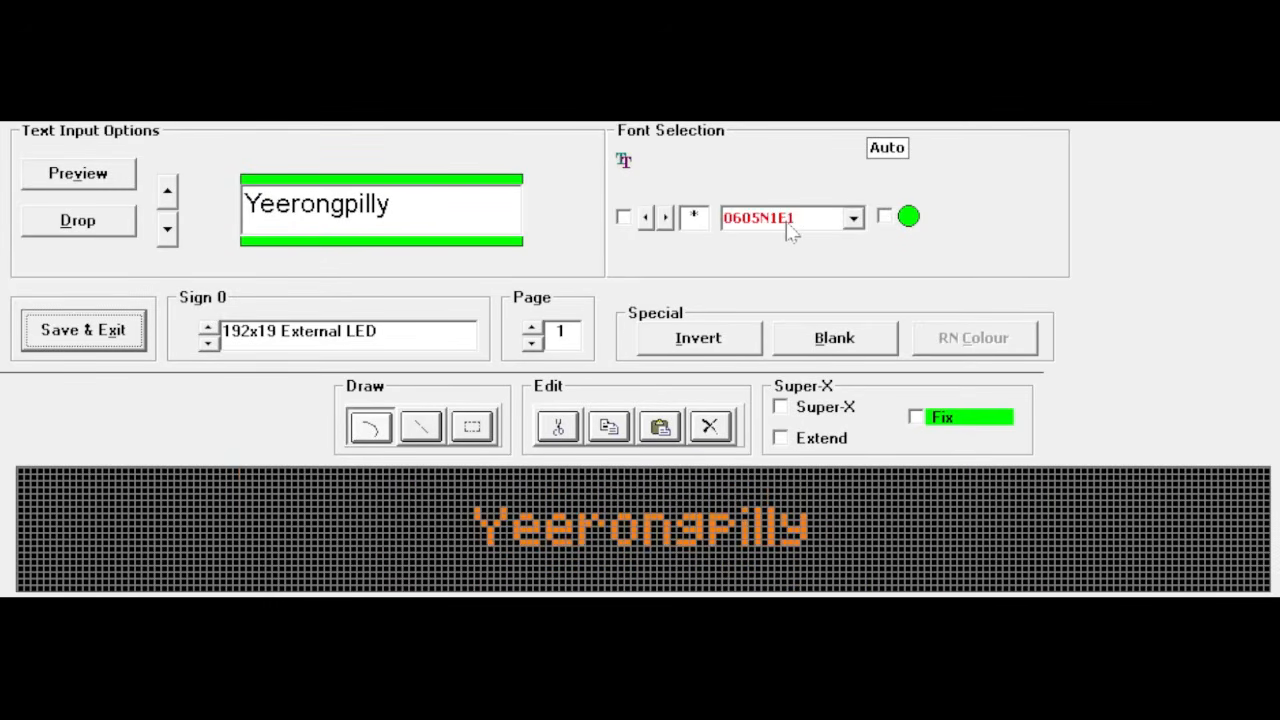
{"action": "scroll", "coordinate": [786, 221], "scroll_direction": "down", "scroll_amount": 5}
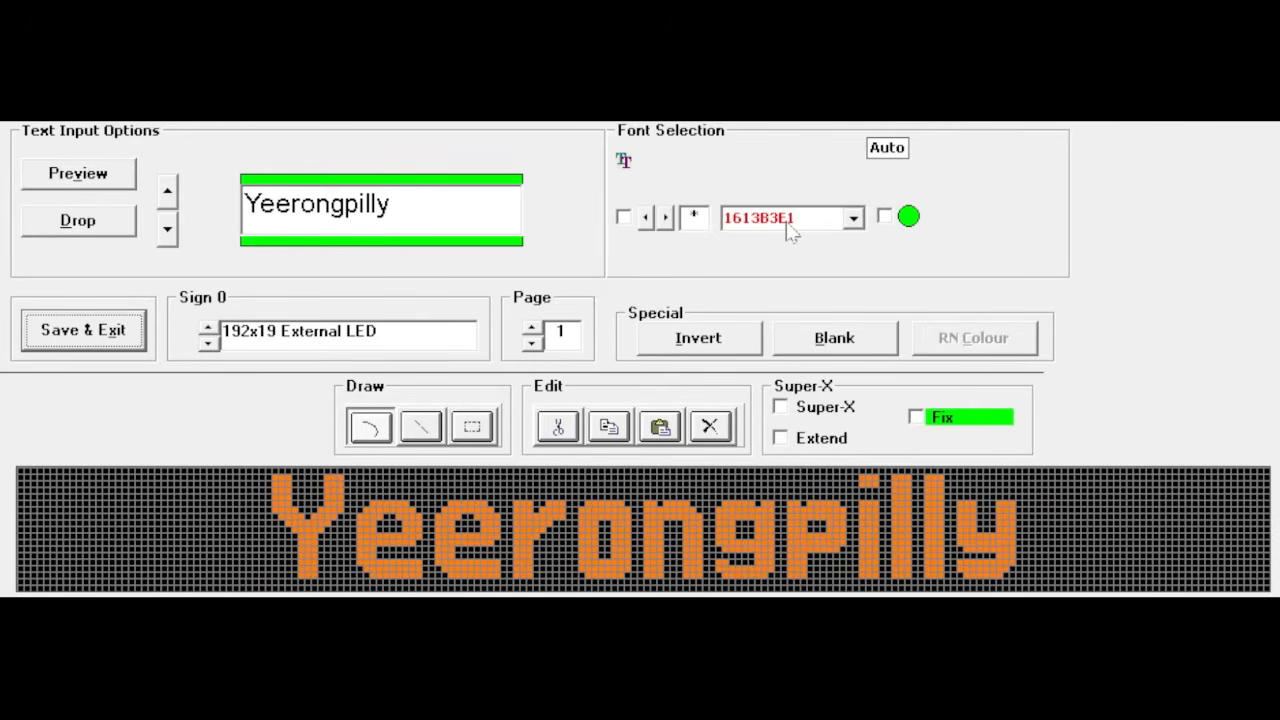
{"action": "scroll", "coordinate": [790, 231], "scroll_direction": "down", "scroll_amount": 2}
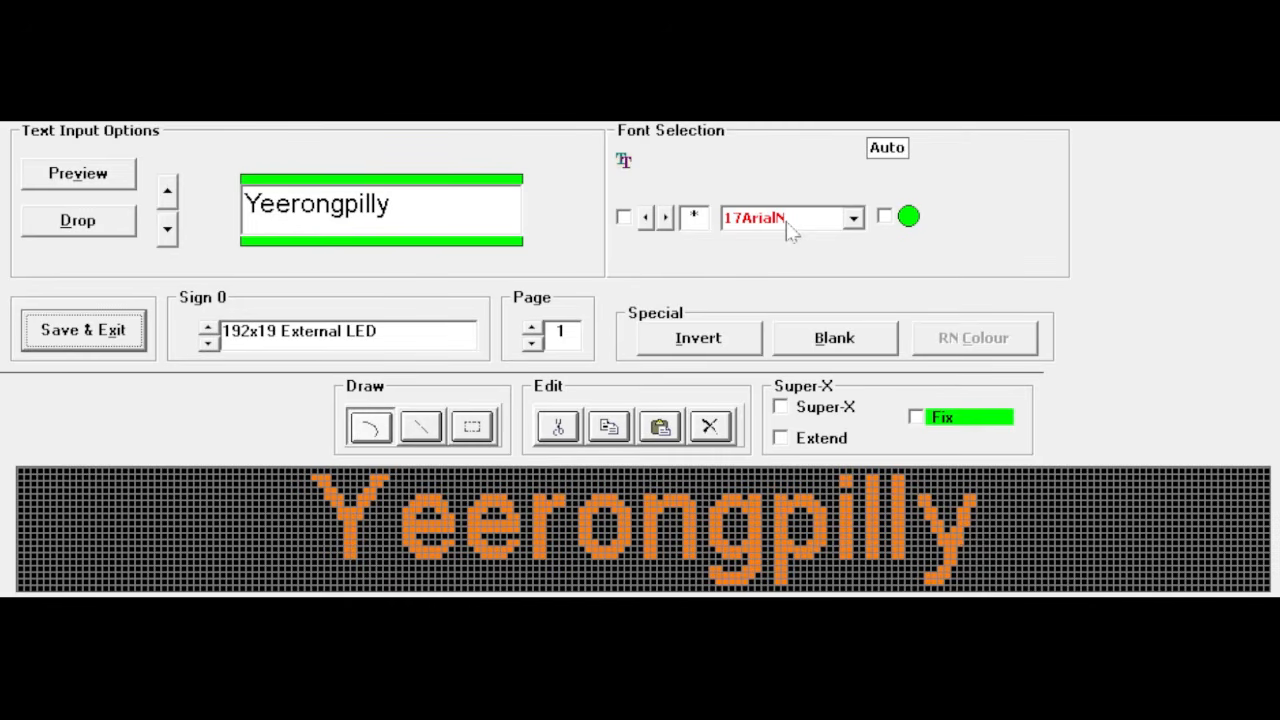
{"action": "scroll", "coordinate": [790, 231], "scroll_direction": "down", "scroll_amount": 1}
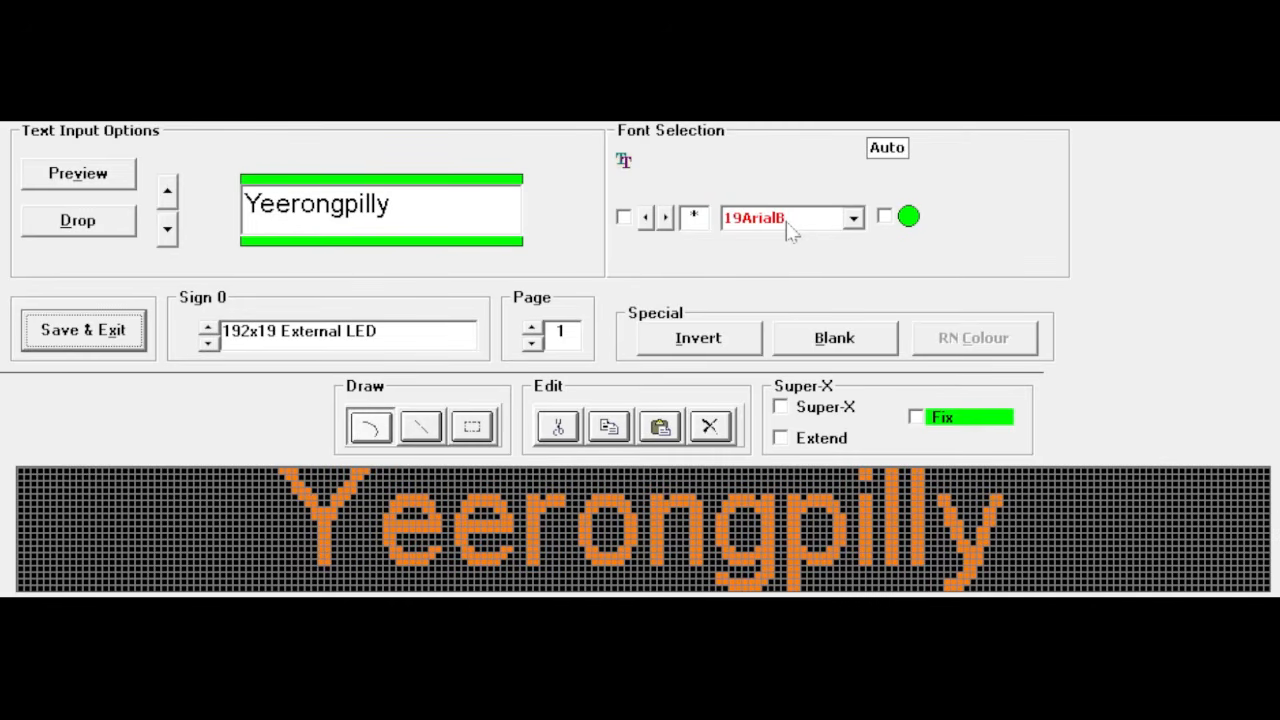
Shift the Yeerongpilly lettering above the descender tails down one pixel row and touch up the tail of the g
{"action": "left_click", "coordinate": [478, 428]}
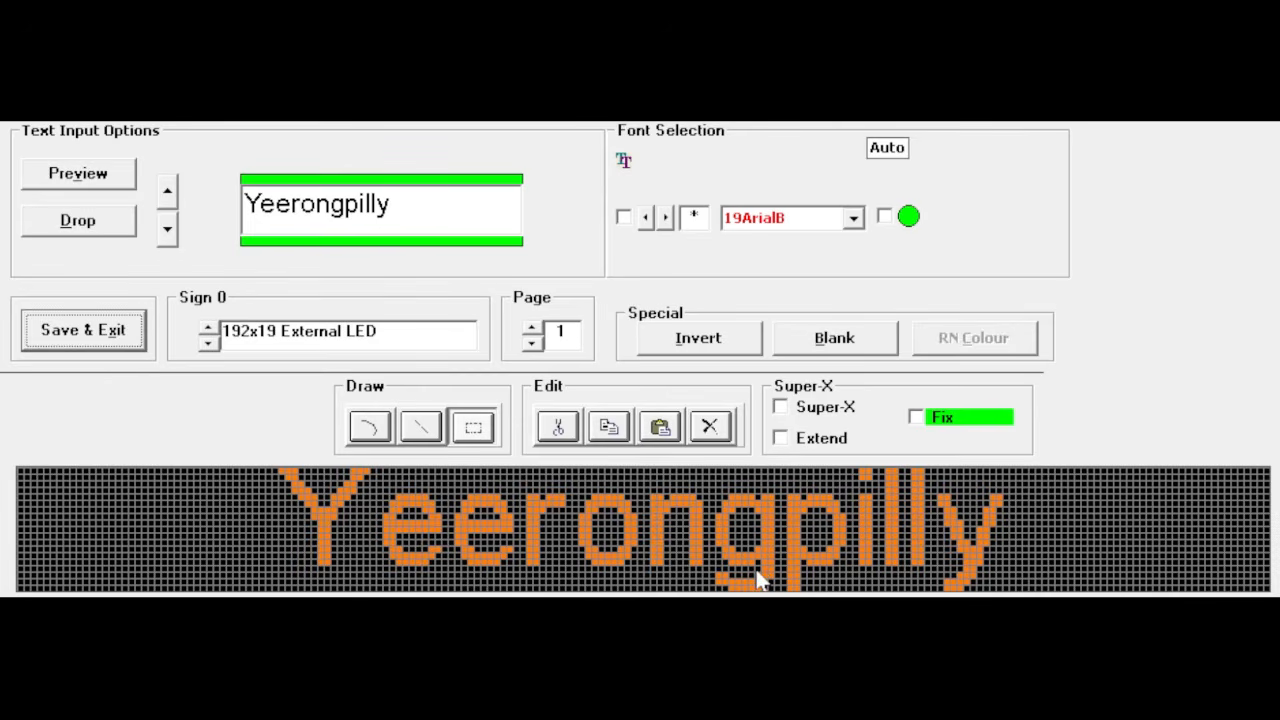
{"action": "left_click_drag", "start_coordinate": [759, 569], "coordinate": [980, 575]}
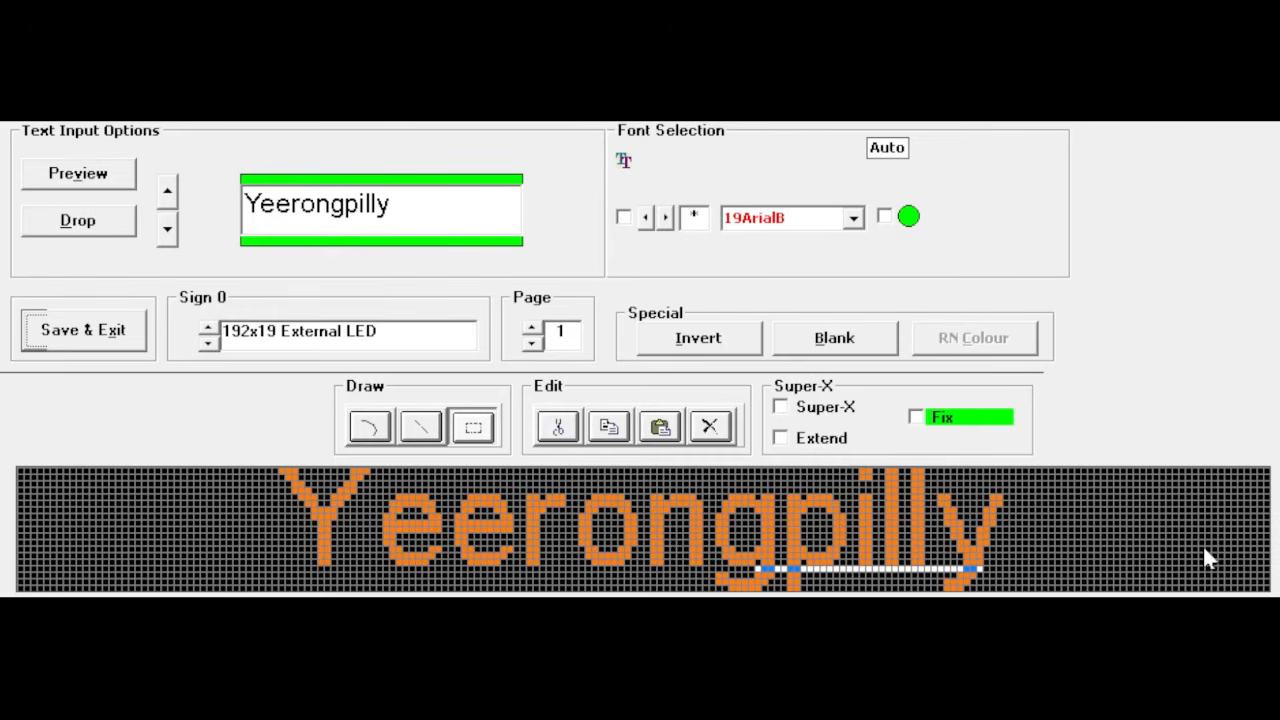
{"action": "left_click", "coordinate": [372, 428]}
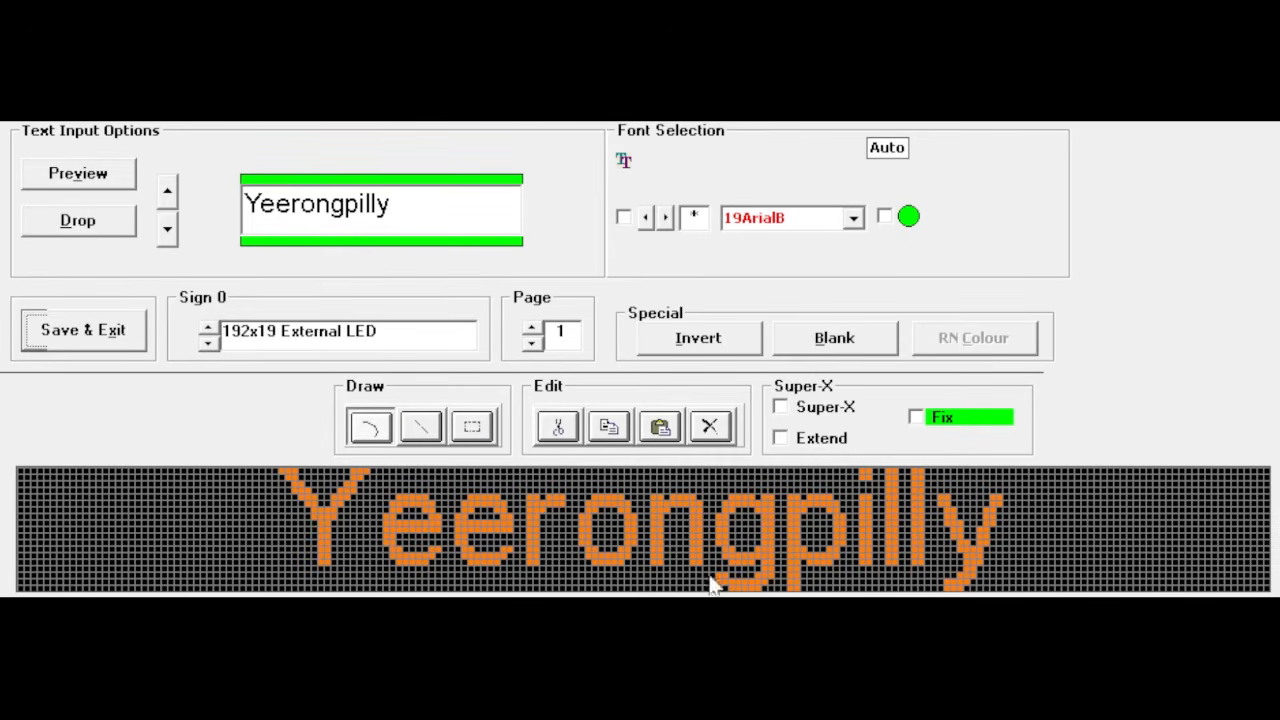
{"action": "left_click", "coordinate": [796, 567]}
{"action": "left_click", "coordinate": [474, 438]}
{"action": "mouse_move", "coordinate": [274, 472]}
{"action": "left_mouse_down"}
{"action": "mouse_move", "coordinate": [422, 517]}
{"action": "mouse_move", "coordinate": [990, 553]}
{"action": "mouse_move", "coordinate": [1072, 574]}
{"action": "left_mouse_up"}
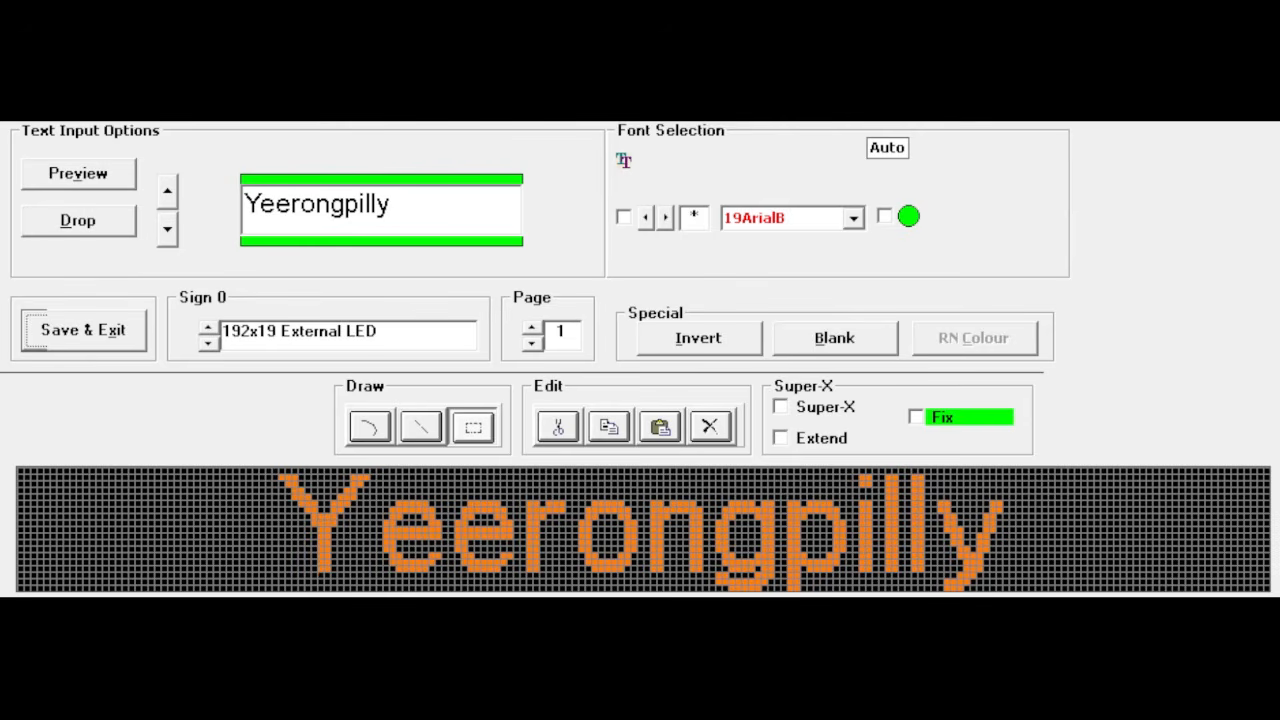
{"action": "left_click_drag", "start_coordinate": [719, 578], "coordinate": [724, 591]}
Move "eerongpilly" one pixel column left towards the Y, and the first e one further column left
{"action": "left_click_drag", "start_coordinate": [378, 475], "coordinate": [999, 588]}
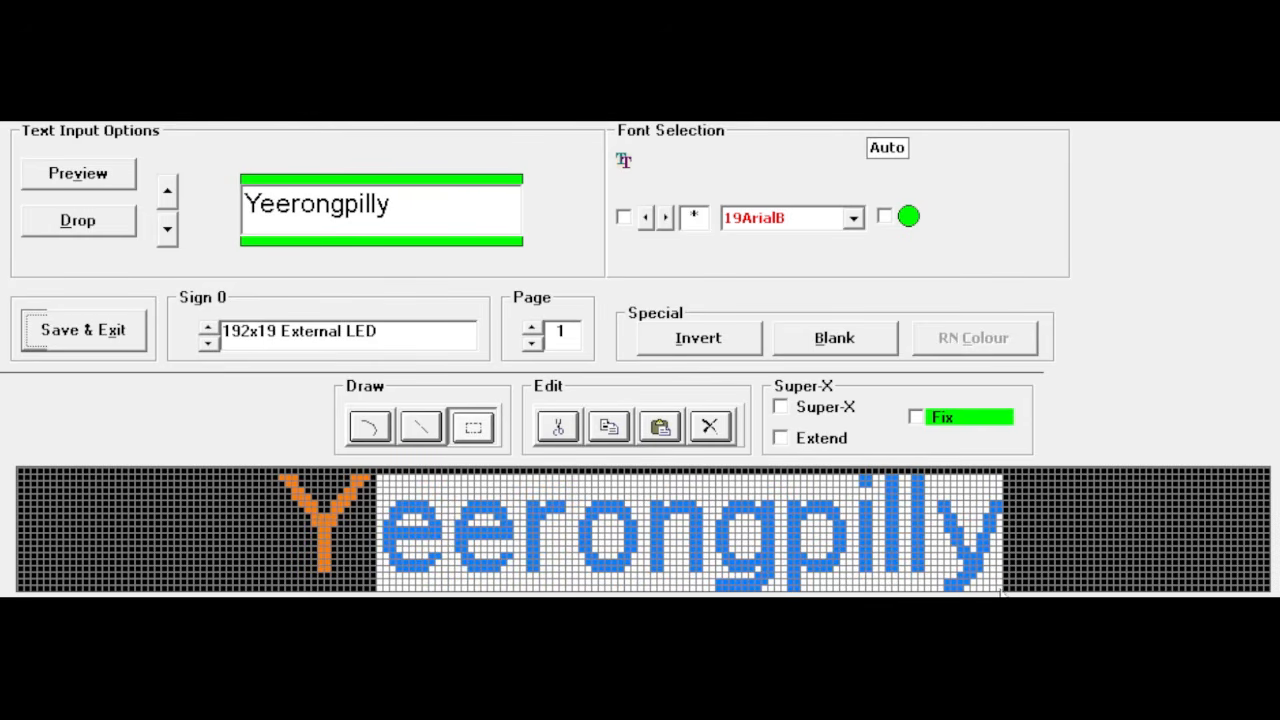
{"action": "key", "text": "Left"}
{"action": "left_click", "coordinate": [814, 570]}
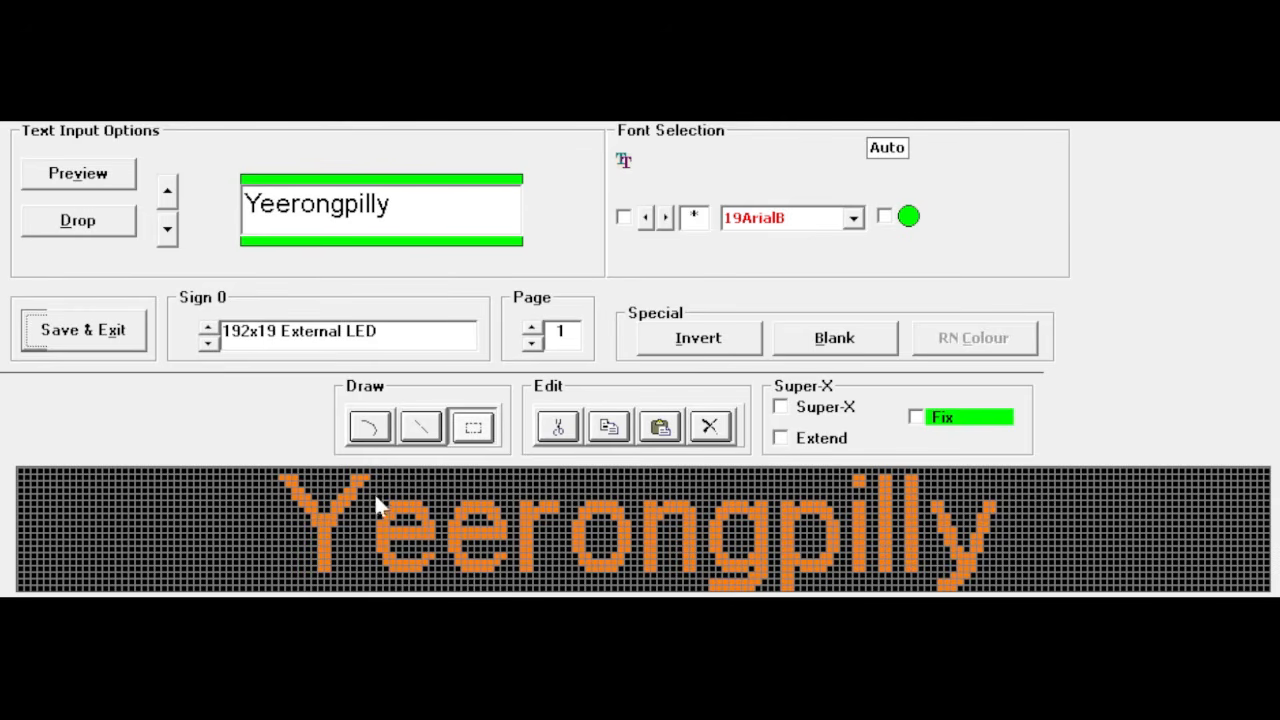
{"action": "left_click_drag", "start_coordinate": [378, 470], "coordinate": [444, 590]}
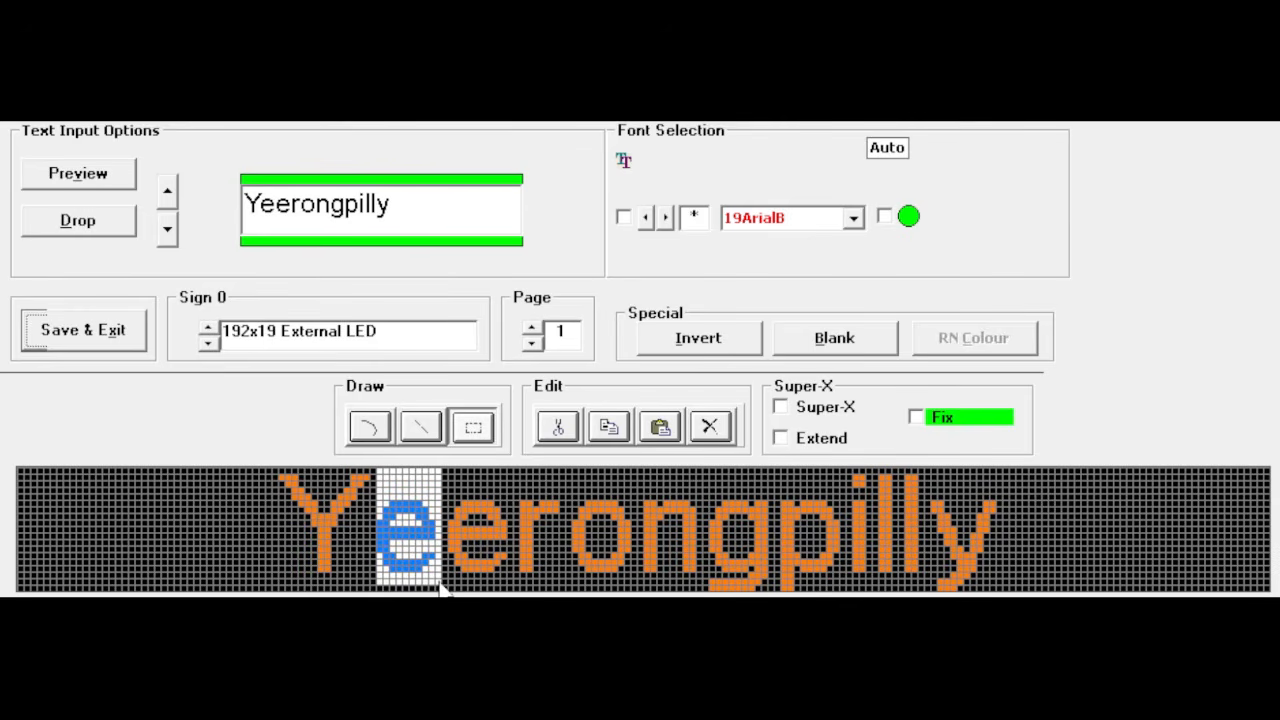
{"action": "key", "text": "Left"}
{"action": "left_click", "coordinate": [503, 522]}
Move "erongpilly" two pixel columns left to close the gap after the first e
{"action": "left_click_drag", "start_coordinate": [451, 474], "coordinate": [988, 596]}
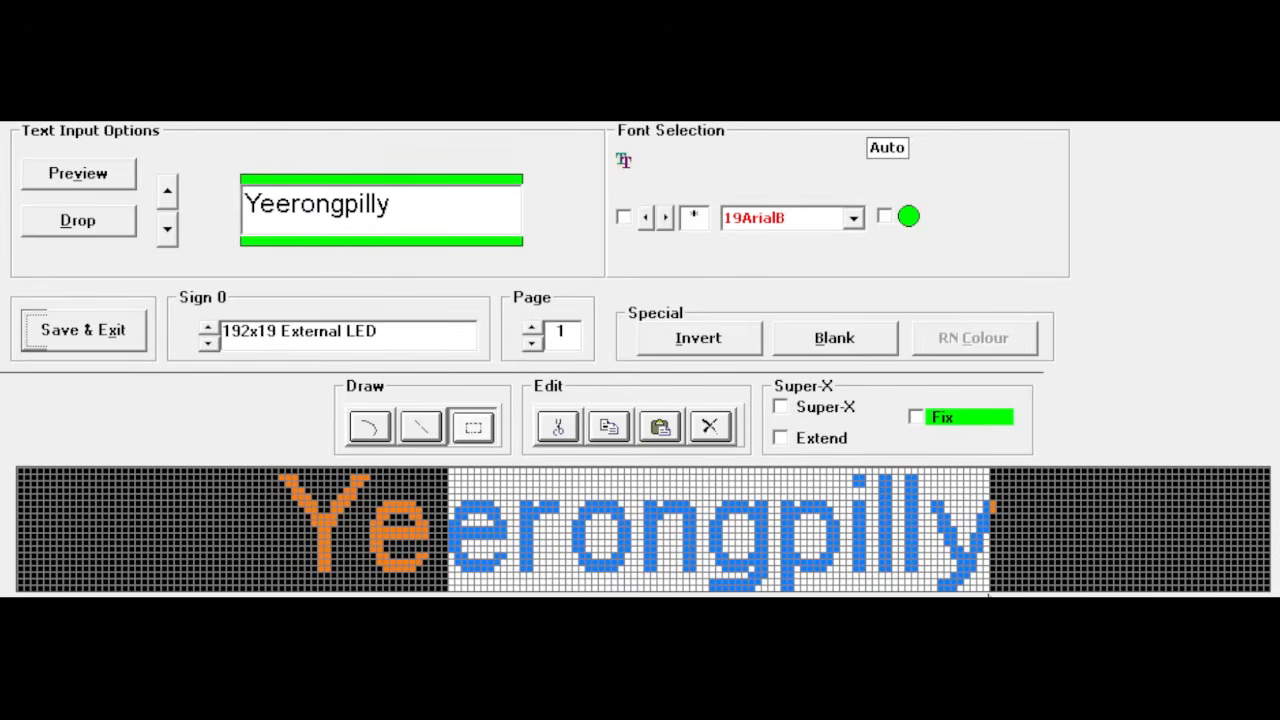
{"action": "key", "text": "Left"}
{"action": "key", "text": "Left"}
{"action": "left_click", "coordinate": [745, 537]}
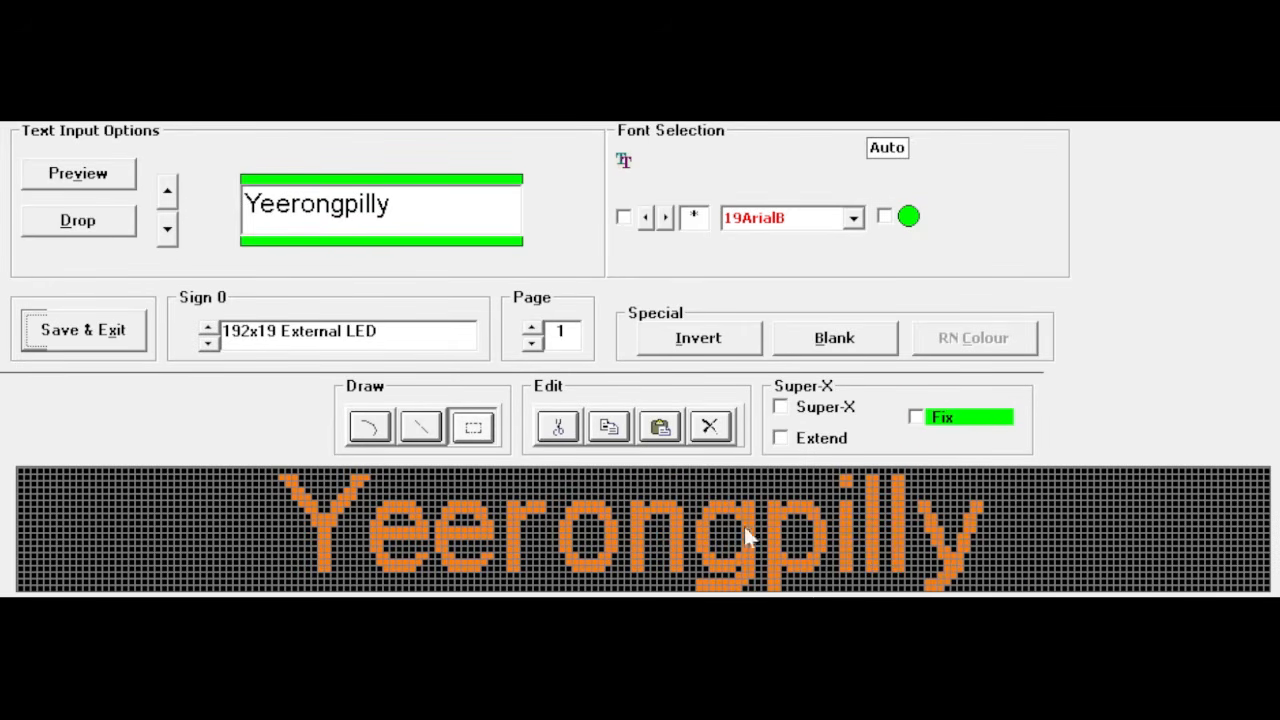
Move "rongpilly" one pixel column left towards the second e
{"action": "left_click_drag", "start_coordinate": [500, 480], "coordinate": [968, 596]}
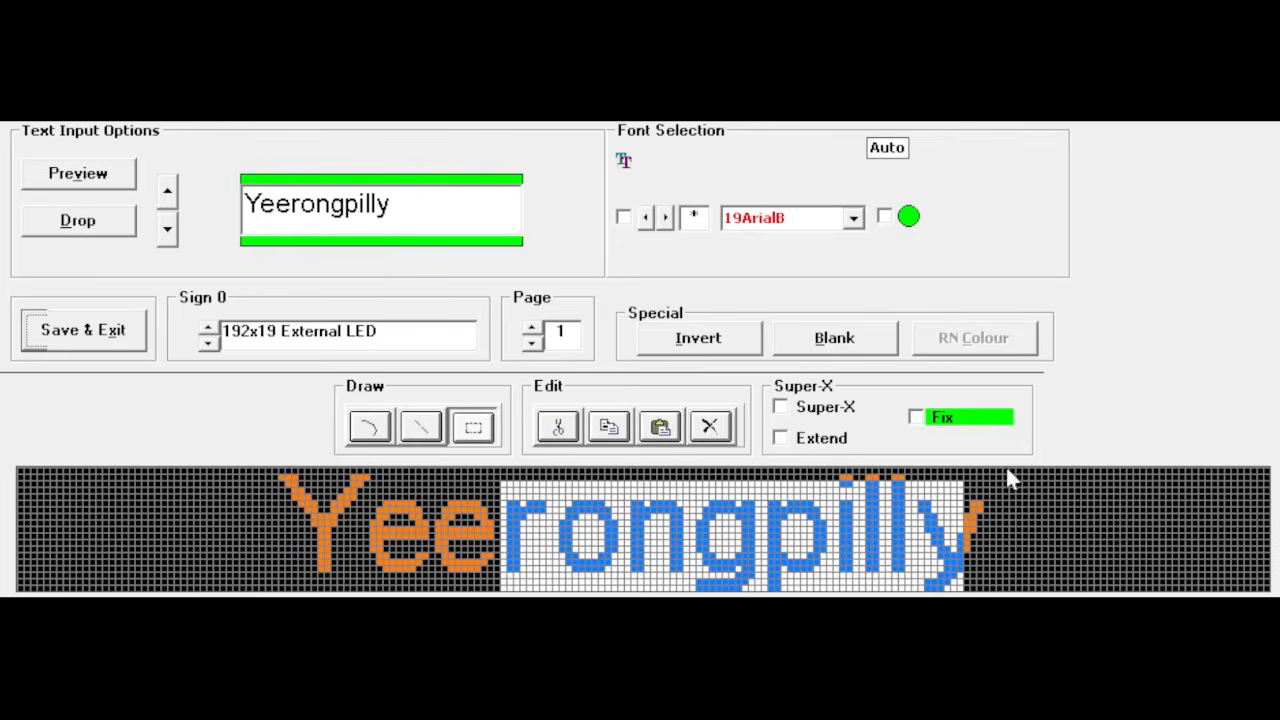
{"action": "left_click", "coordinate": [846, 552]}
{"action": "left_click_drag", "start_coordinate": [1010, 468], "coordinate": [508, 594]}
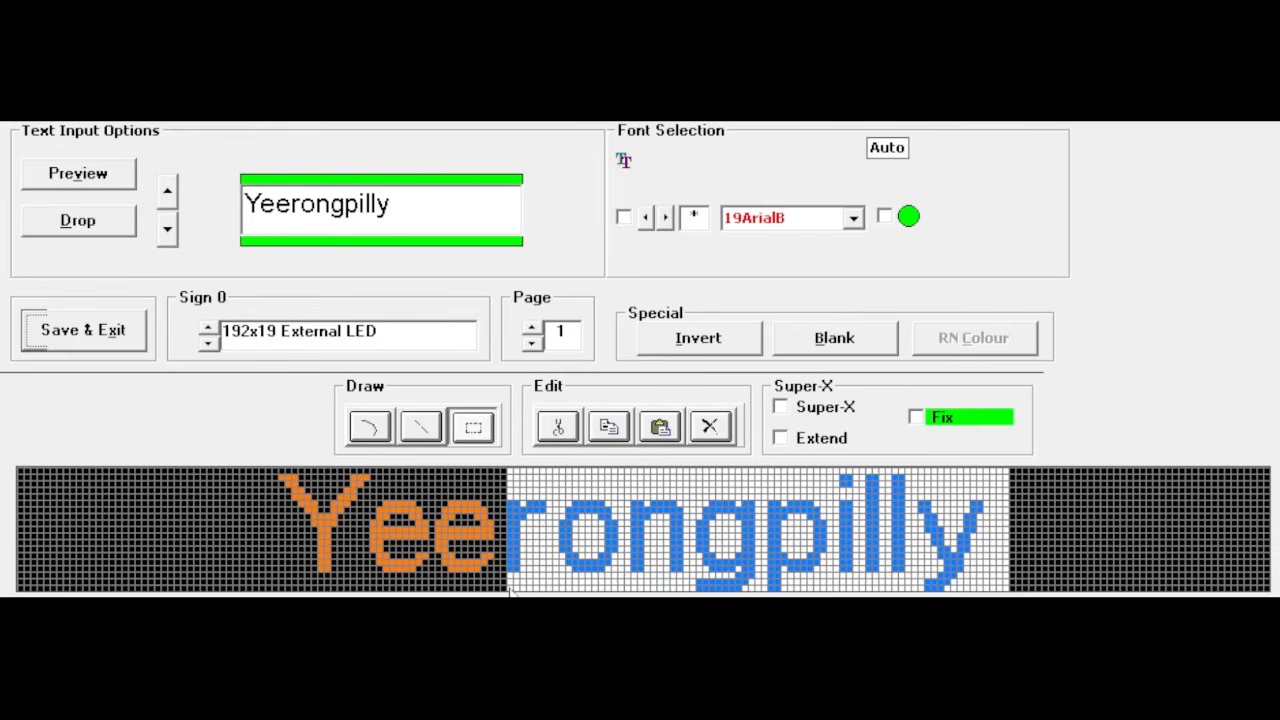
{"action": "key", "text": "Left"}
{"action": "left_click", "coordinate": [575, 500]}
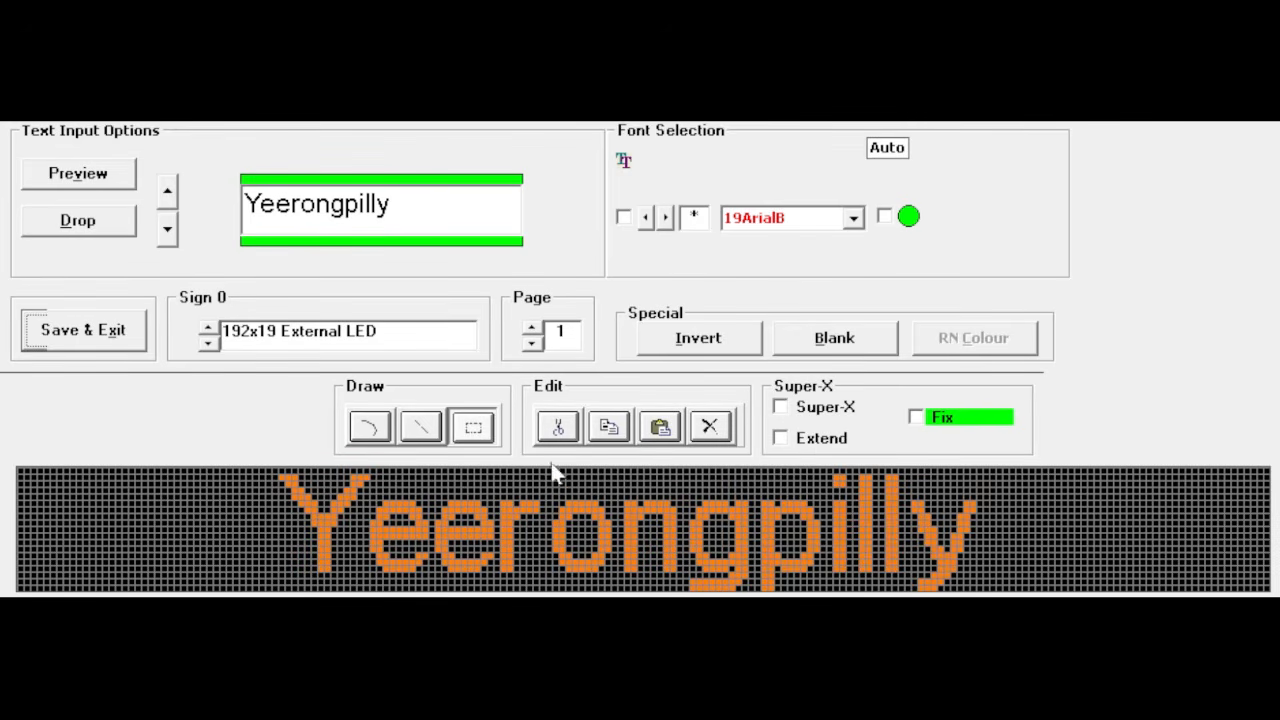
Move "ongpilly" one pixel column left towards the r, and "ngpilly" one further column left towards the o
{"action": "left_click_drag", "start_coordinate": [555, 472], "coordinate": [984, 594]}
{"action": "key", "text": "Left"}
{"action": "left_click", "coordinate": [620, 506]}
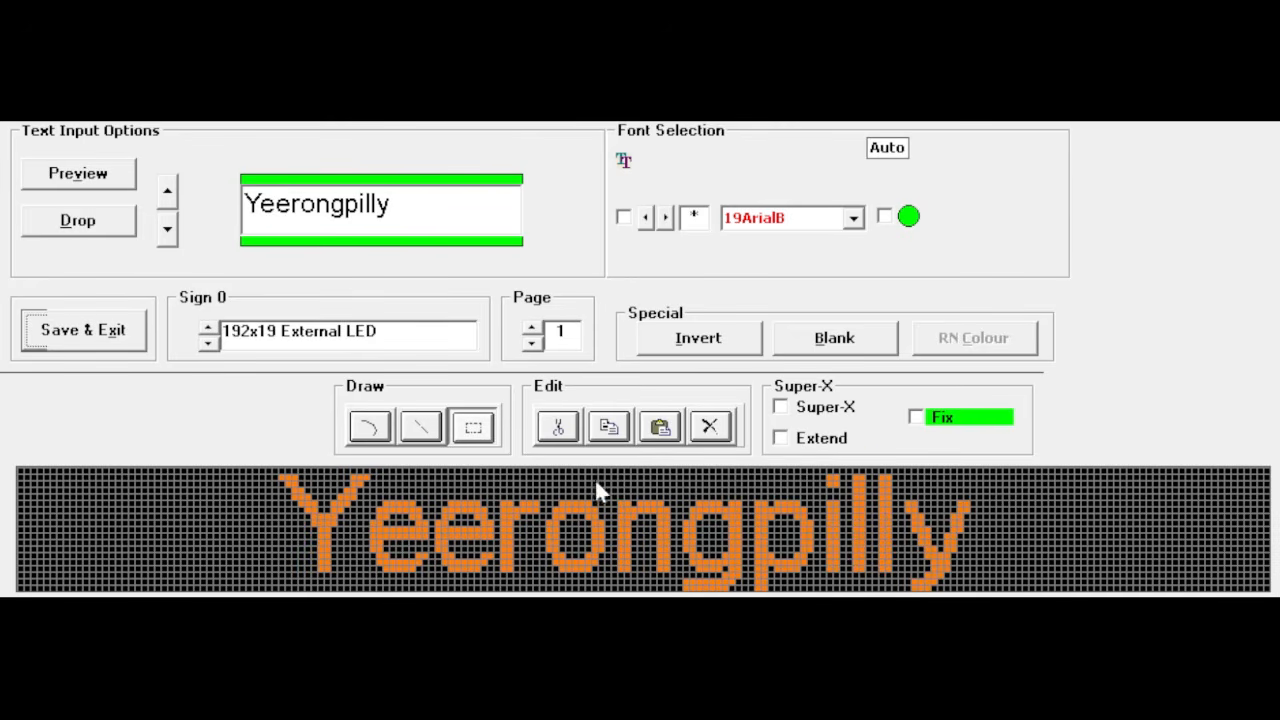
{"action": "left_click_drag", "start_coordinate": [616, 480], "coordinate": [968, 594]}
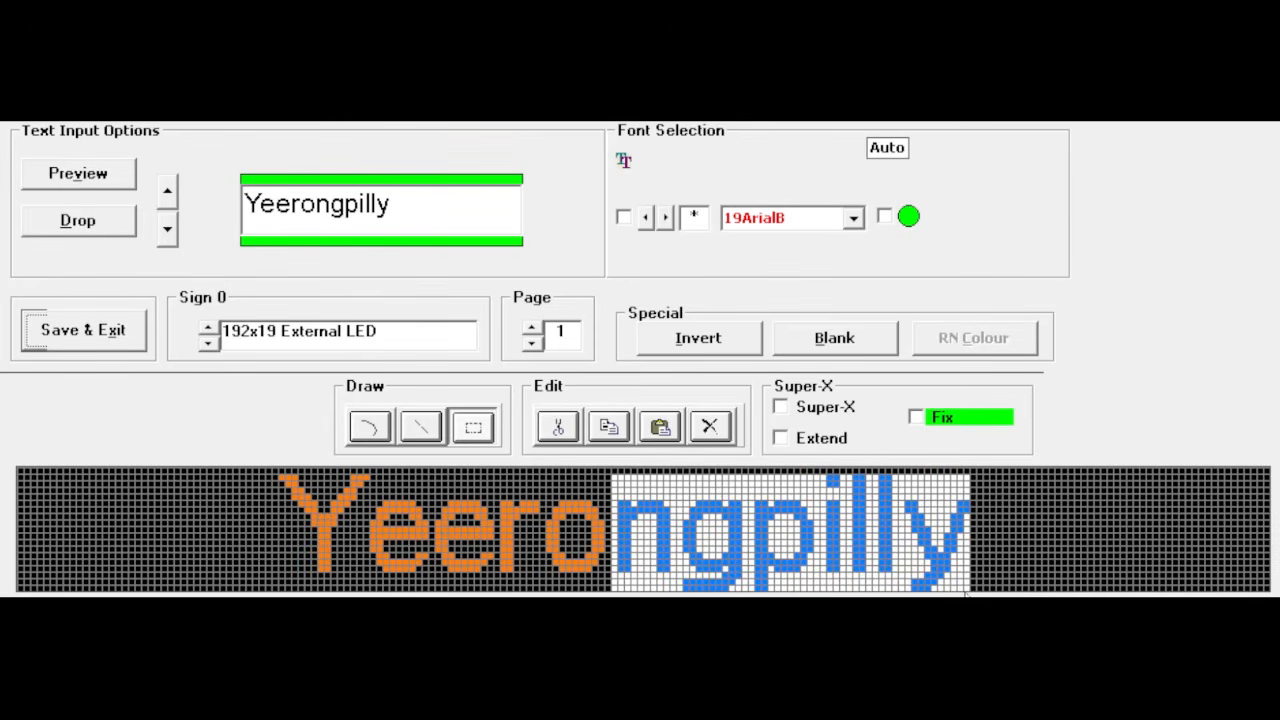
{"action": "key", "text": "Left"}
{"action": "left_click", "coordinate": [672, 482]}
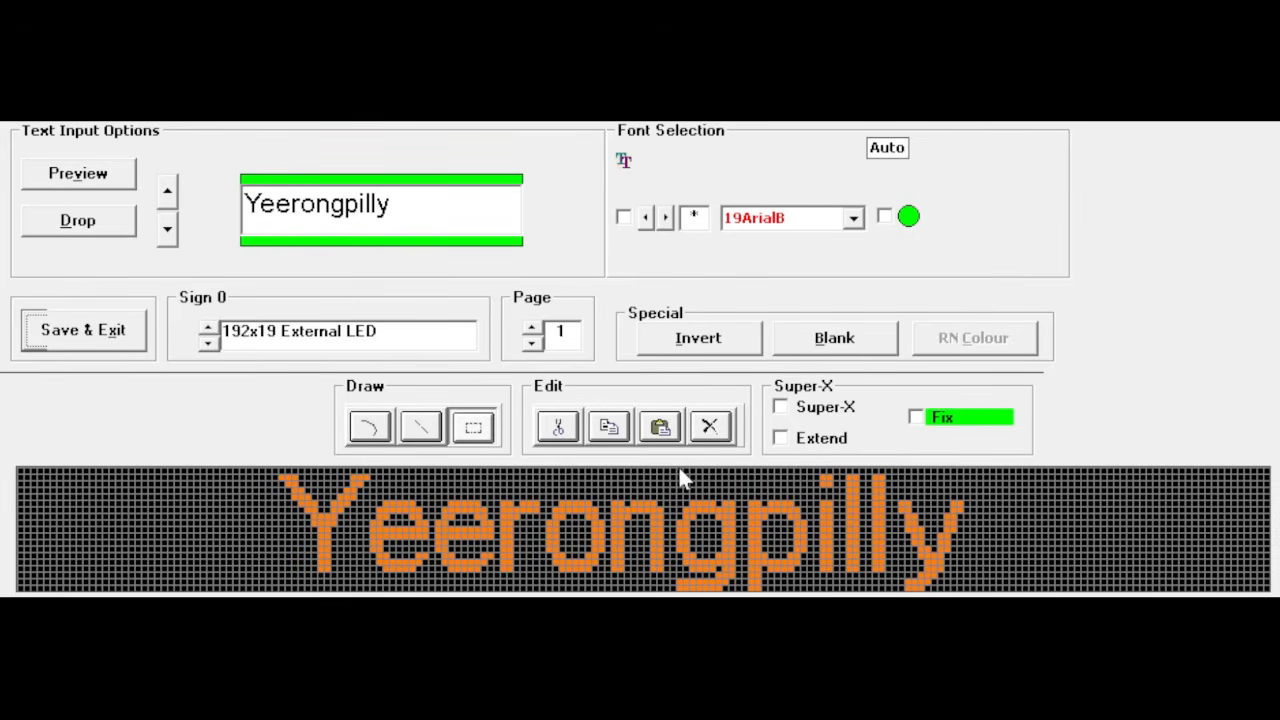
Move "gpilly" one pixel column left towards the n, and "pilly" one further column left towards the g
{"action": "left_click_drag", "start_coordinate": [678, 472], "coordinate": [964, 592]}
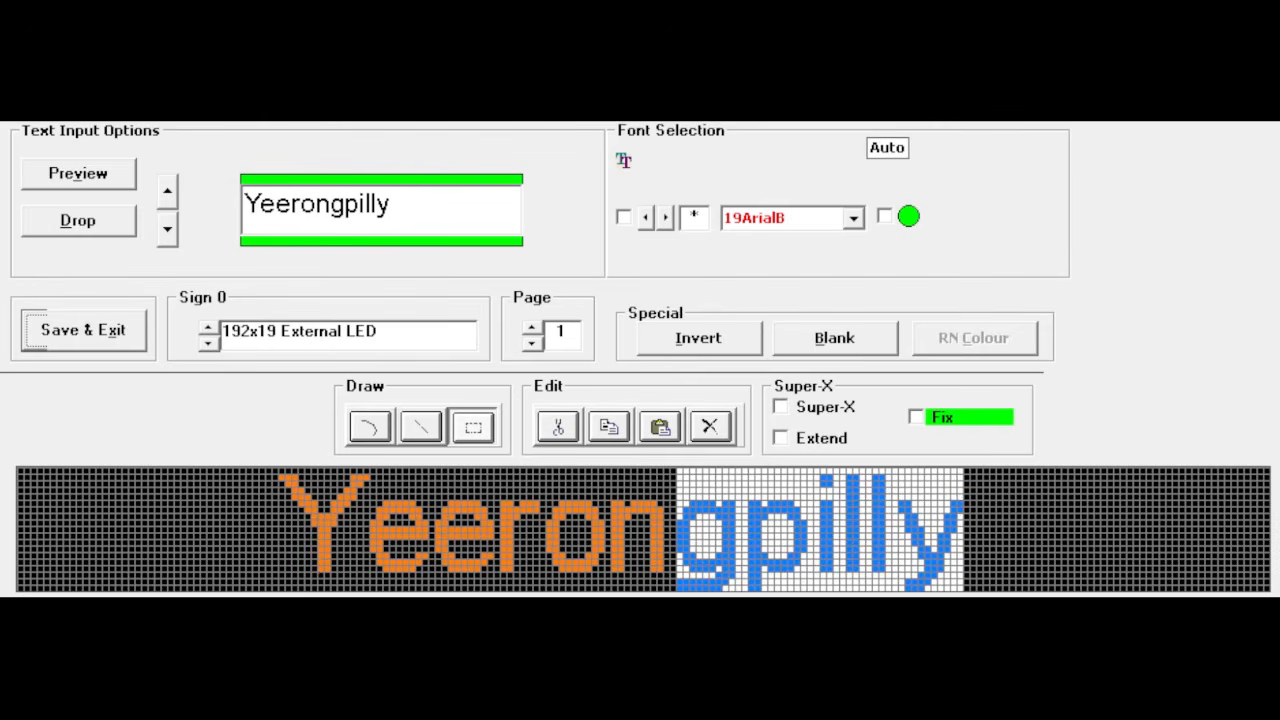
{"action": "left_click_drag", "start_coordinate": [900, 566], "coordinate": [893, 566]}
{"action": "left_click_drag", "start_coordinate": [737, 474], "coordinate": [950, 590]}
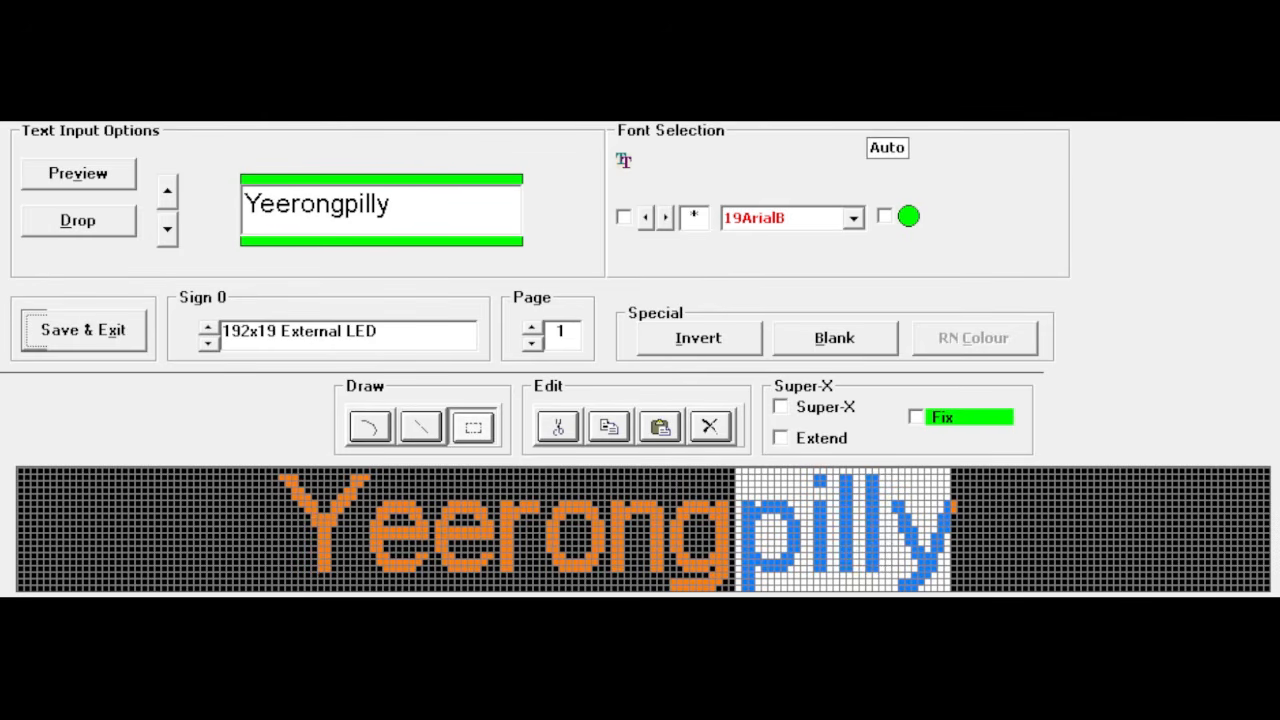
{"action": "left_click", "coordinate": [900, 571]}
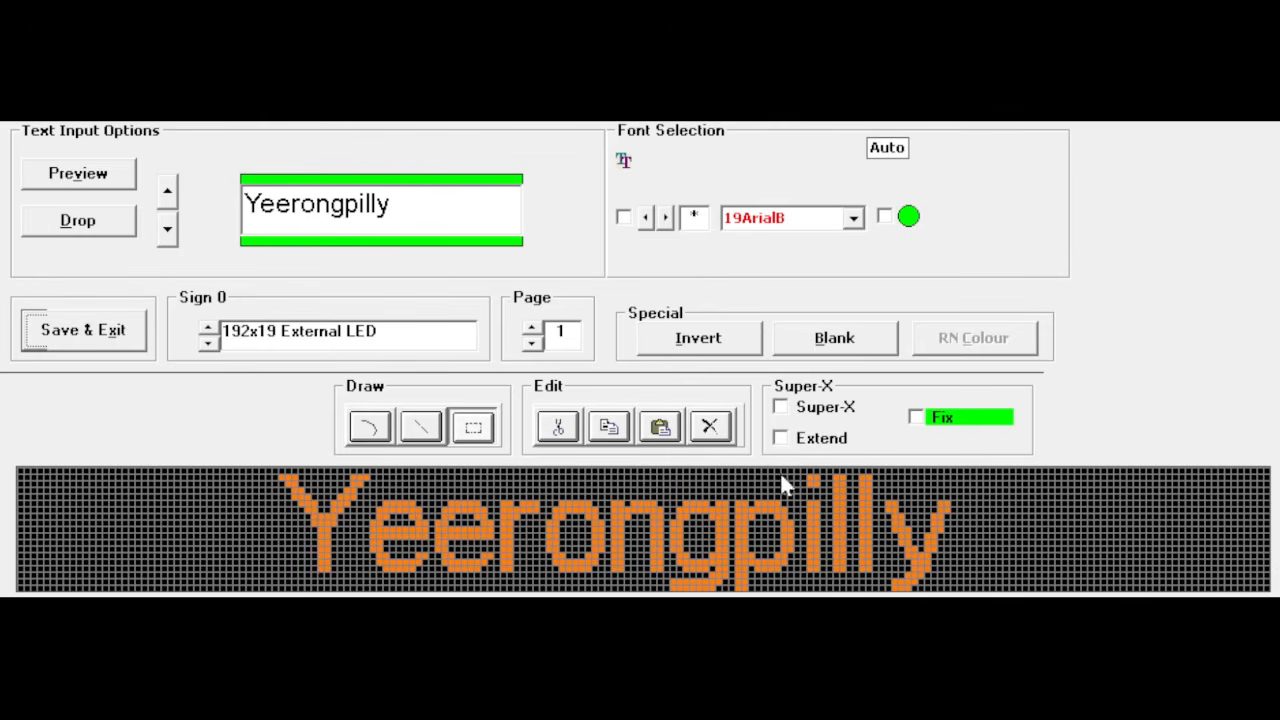
Tighten the spacing of the final letters "illy" by shifting the i, each l and the y left
{"action": "left_click_drag", "start_coordinate": [803, 474], "coordinate": [960, 590]}
{"action": "left_click_drag", "start_coordinate": [856, 491], "coordinate": [958, 590]}
{"action": "left_click_drag", "start_coordinate": [896, 506], "coordinate": [960, 590]}
{"action": "left_click_drag", "start_coordinate": [910, 520], "coordinate": [940, 592]}
{"action": "left_click", "coordinate": [866, 488]}
{"action": "key", "text": "Left"}
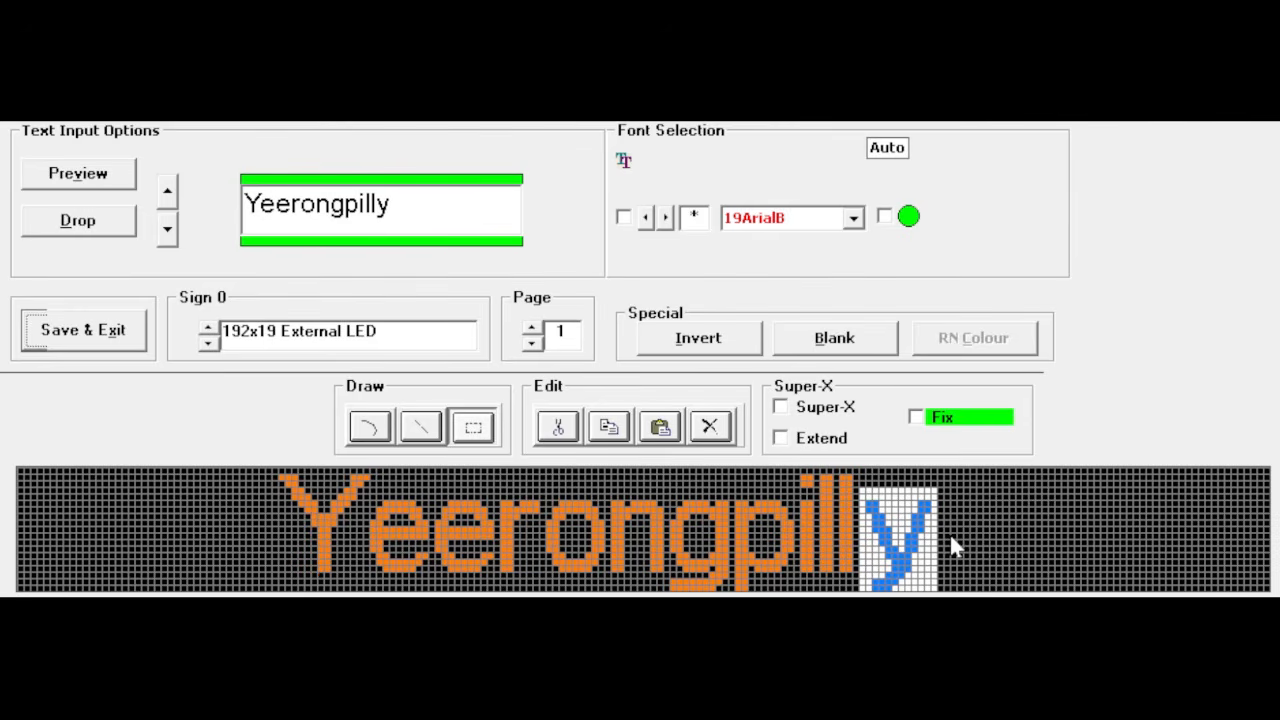
Move the final y of "Yeerongpilly" one more pixel column left towards the second l
{"action": "left_click", "coordinate": [952, 543]}
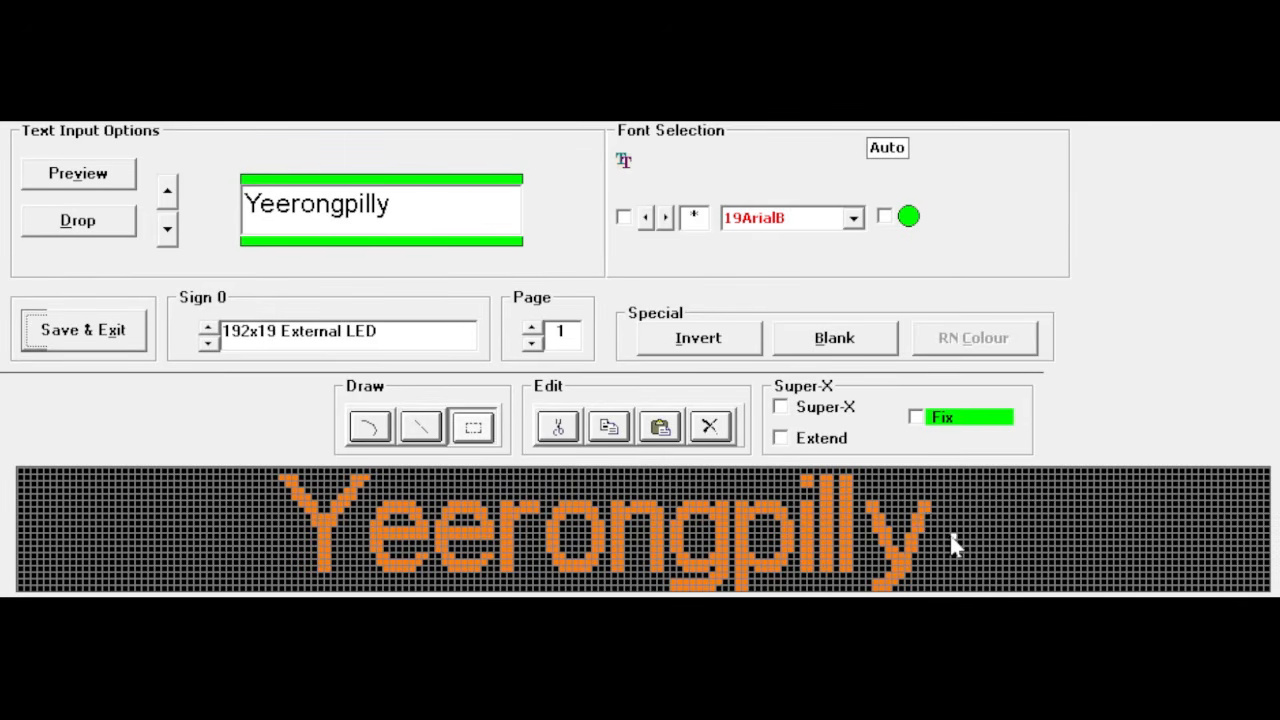
{"action": "left_click_drag", "start_coordinate": [934, 503], "coordinate": [869, 590]}
{"action": "left_click_drag", "start_coordinate": [924, 522], "coordinate": [918, 522]}
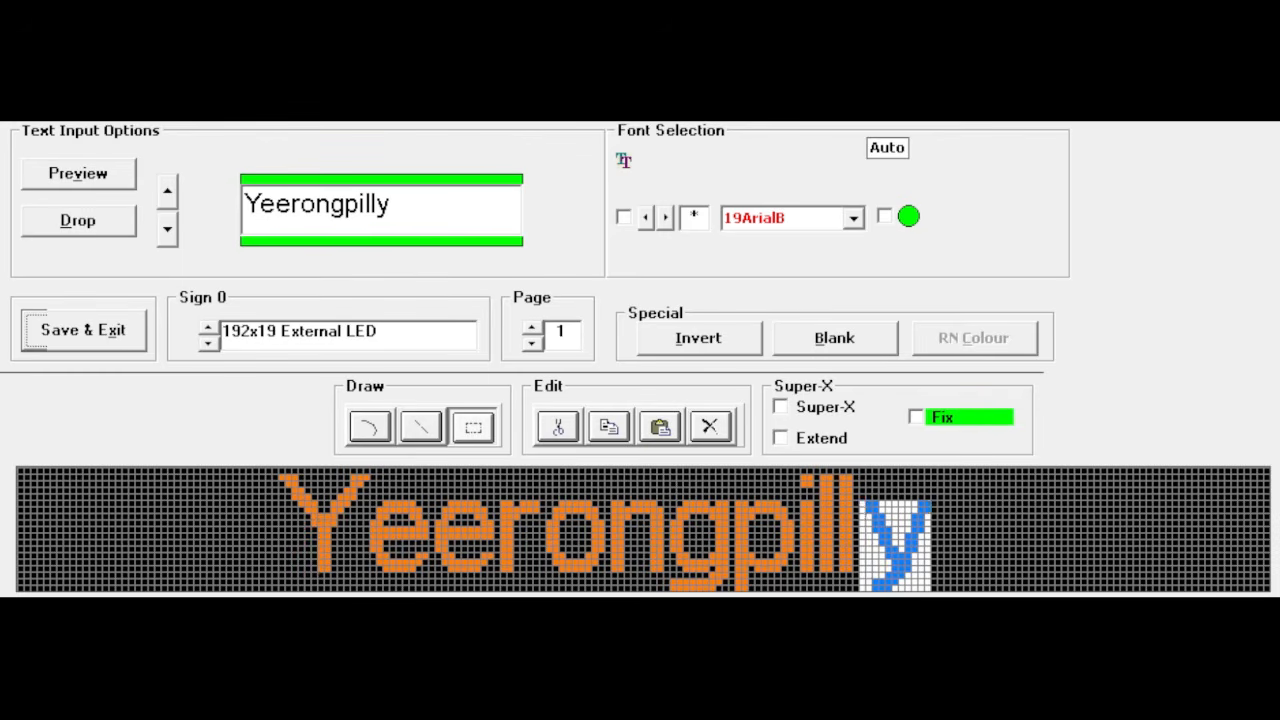
{"action": "left_click", "coordinate": [918, 521]}
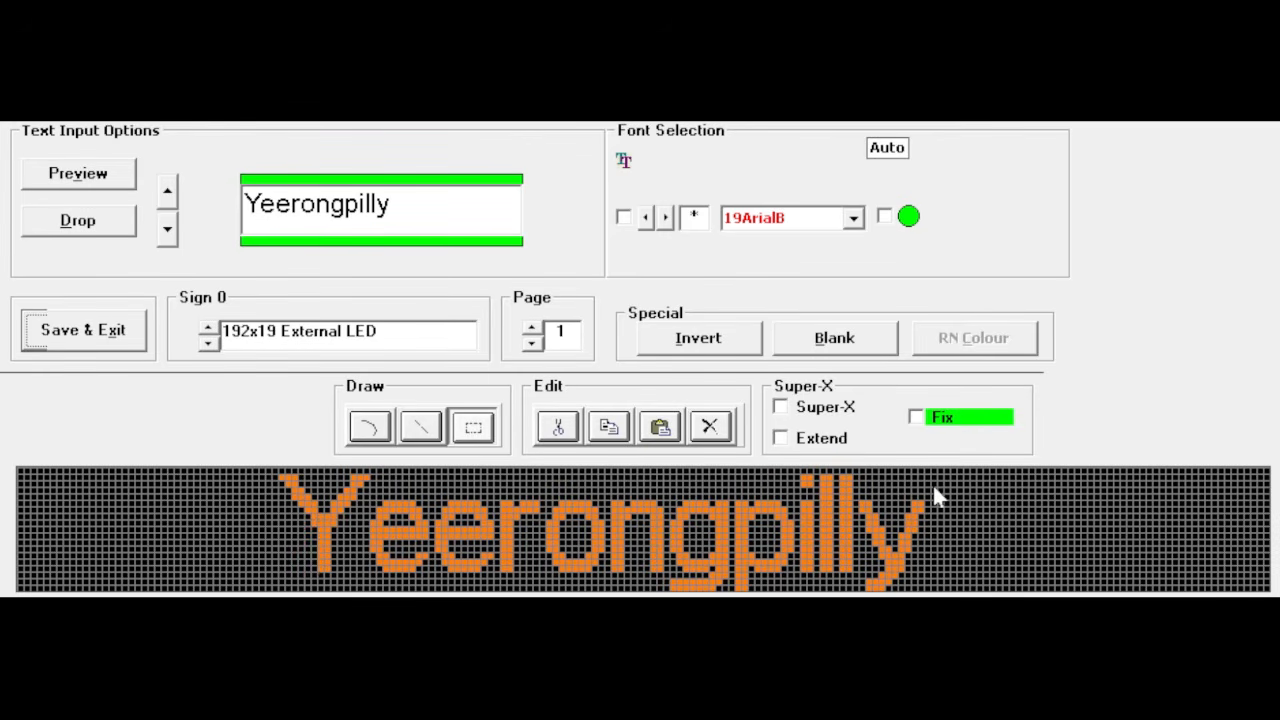
{"action": "left_click_drag", "start_coordinate": [930, 470], "coordinate": [722, 590]}
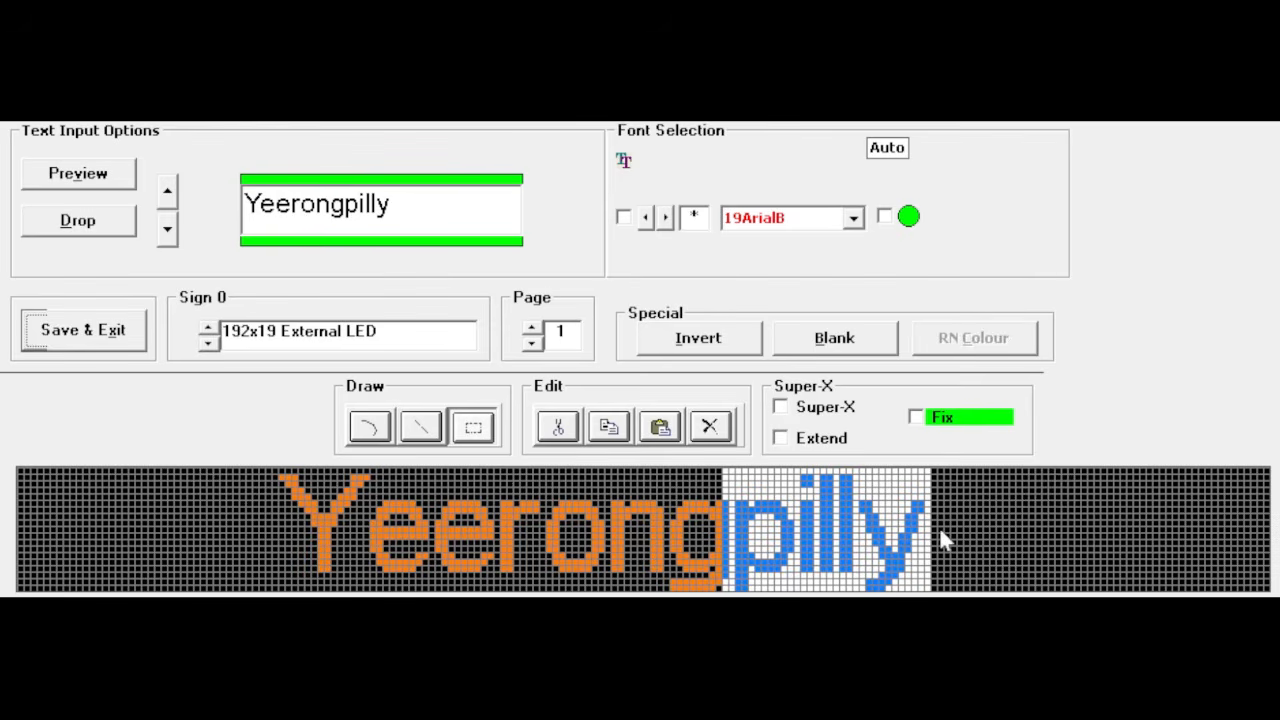
{"action": "left_click_drag", "start_coordinate": [928, 487], "coordinate": [280, 474]}
{"action": "left_click", "coordinate": [632, 125]}
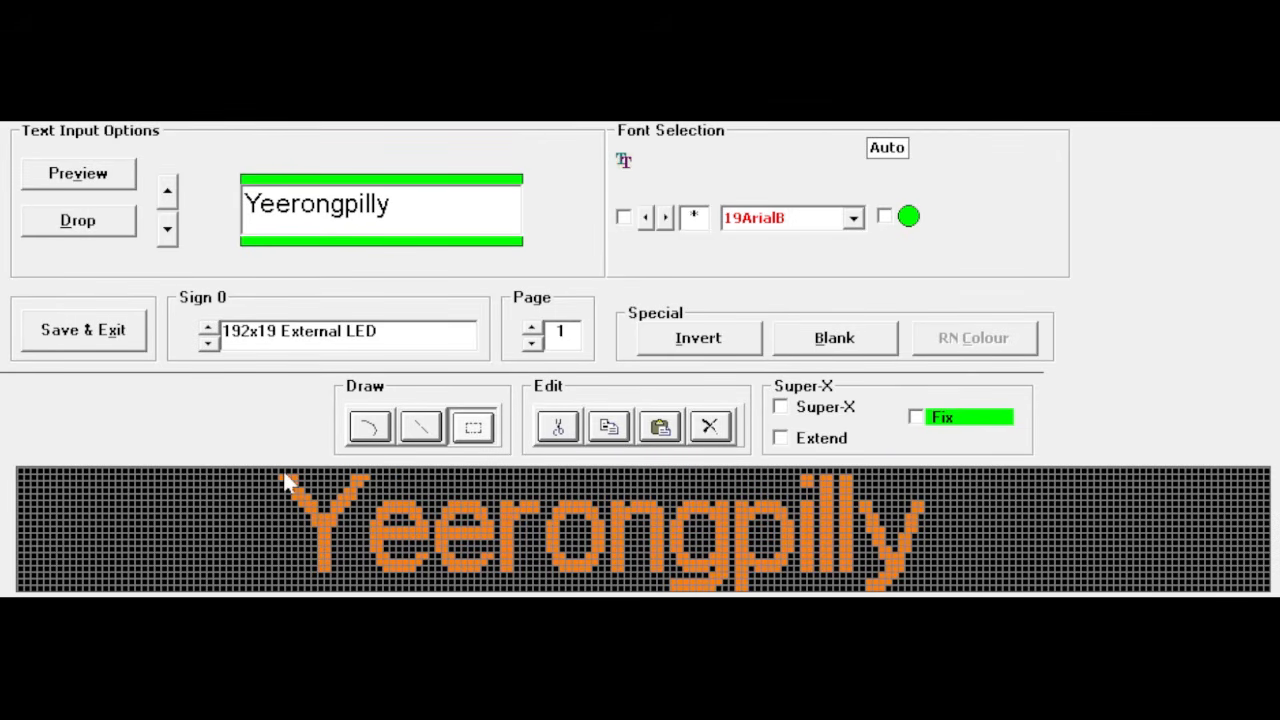
Move the entire word "Yeerongpilly" three pixel columns right to centre it on the sign
{"action": "left_click_drag", "start_coordinate": [281, 471], "coordinate": [924, 590]}
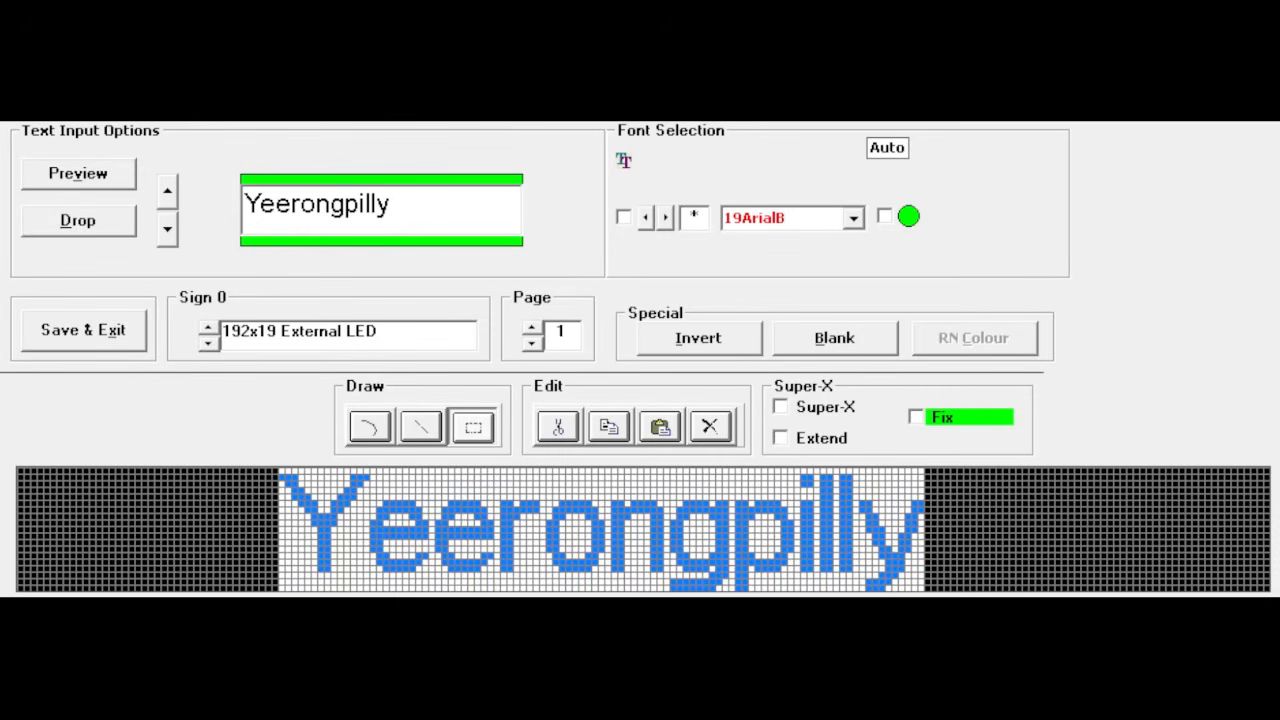
{"action": "key", "text": "Right"}
{"action": "key", "text": "Right"}
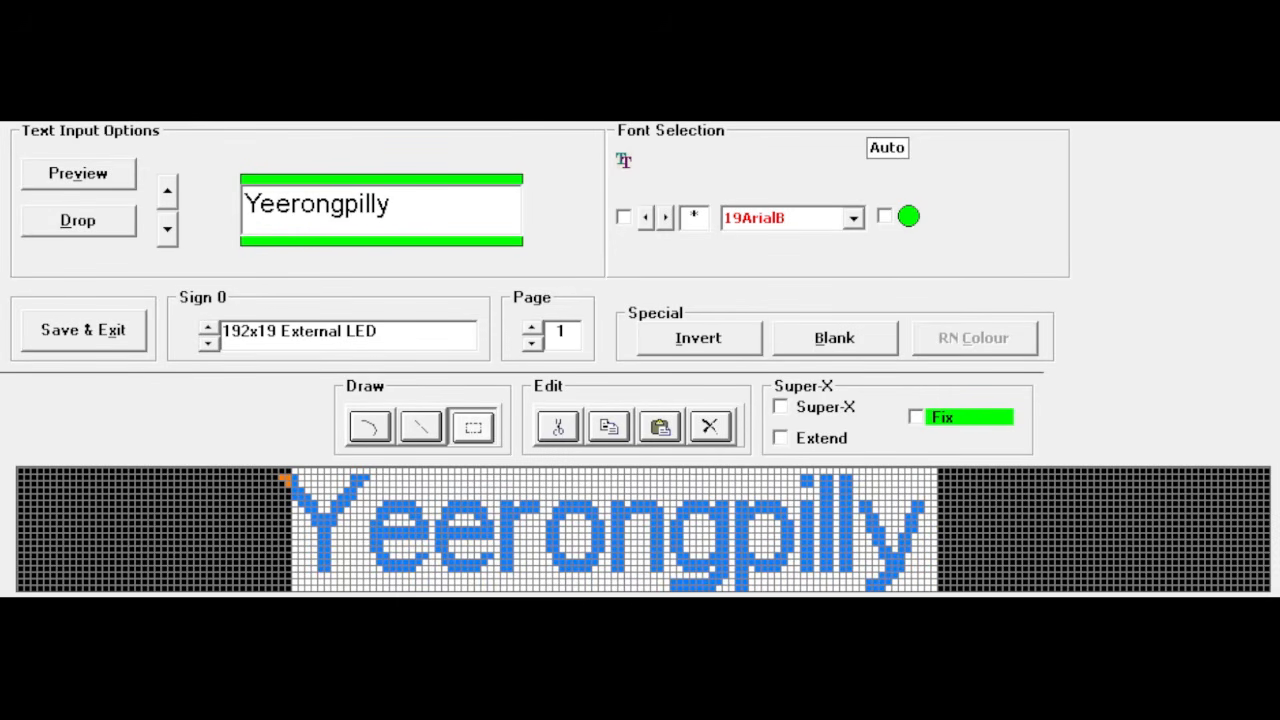
{"action": "key", "text": "Right"}
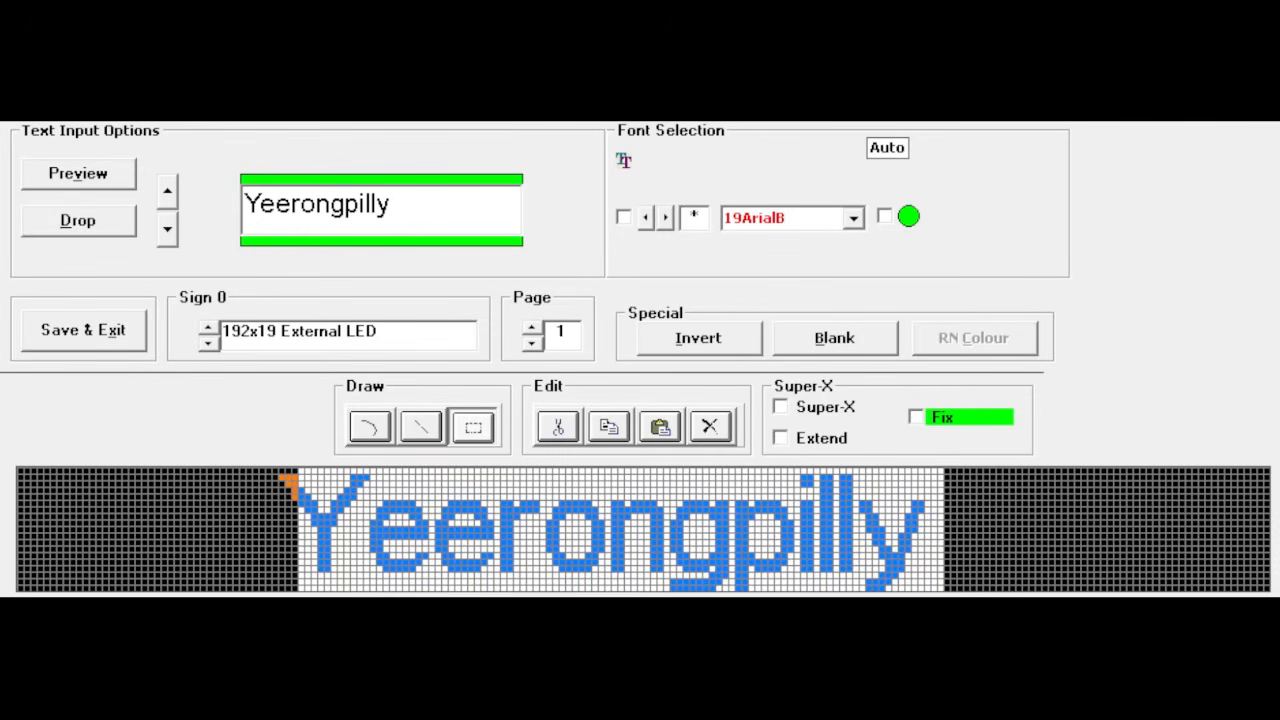
{"action": "key", "text": "Return"}
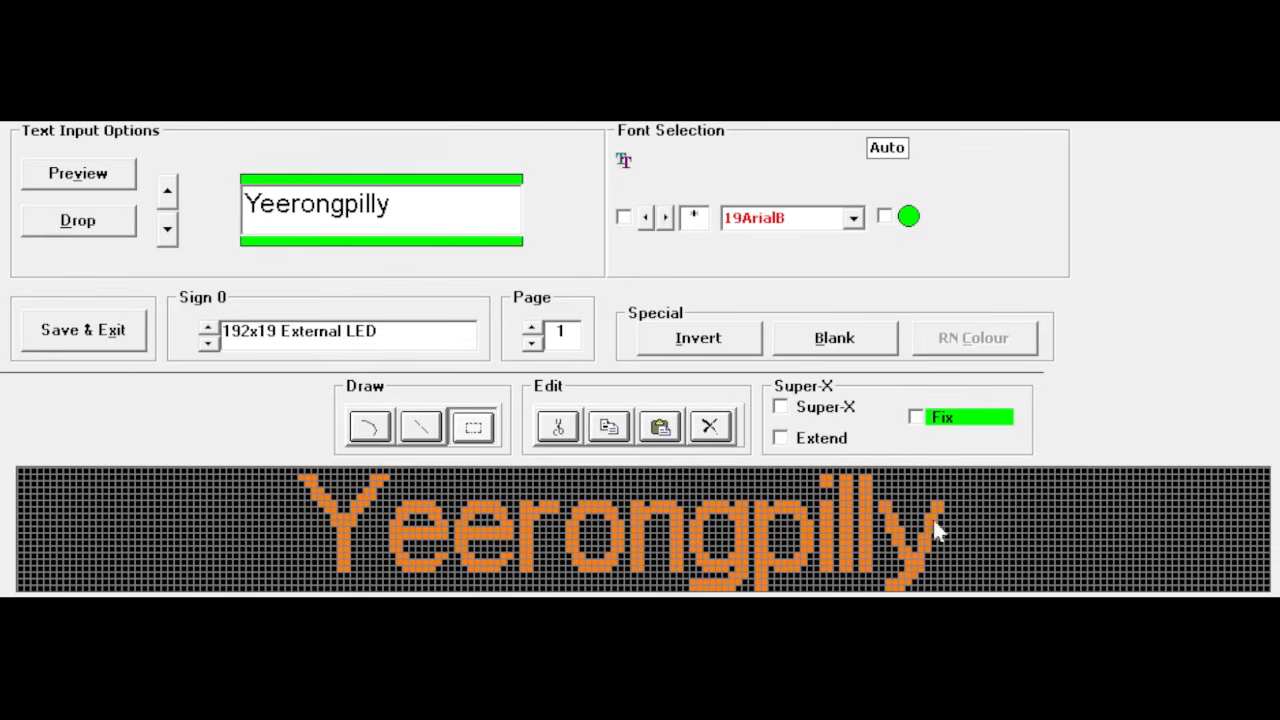
Turn on Fix and Super-X for the "Yeerongpilly" sign, and save it and leave the sign editor
{"action": "left_click", "coordinate": [916, 417]}
{"action": "left_click", "coordinate": [780, 406]}
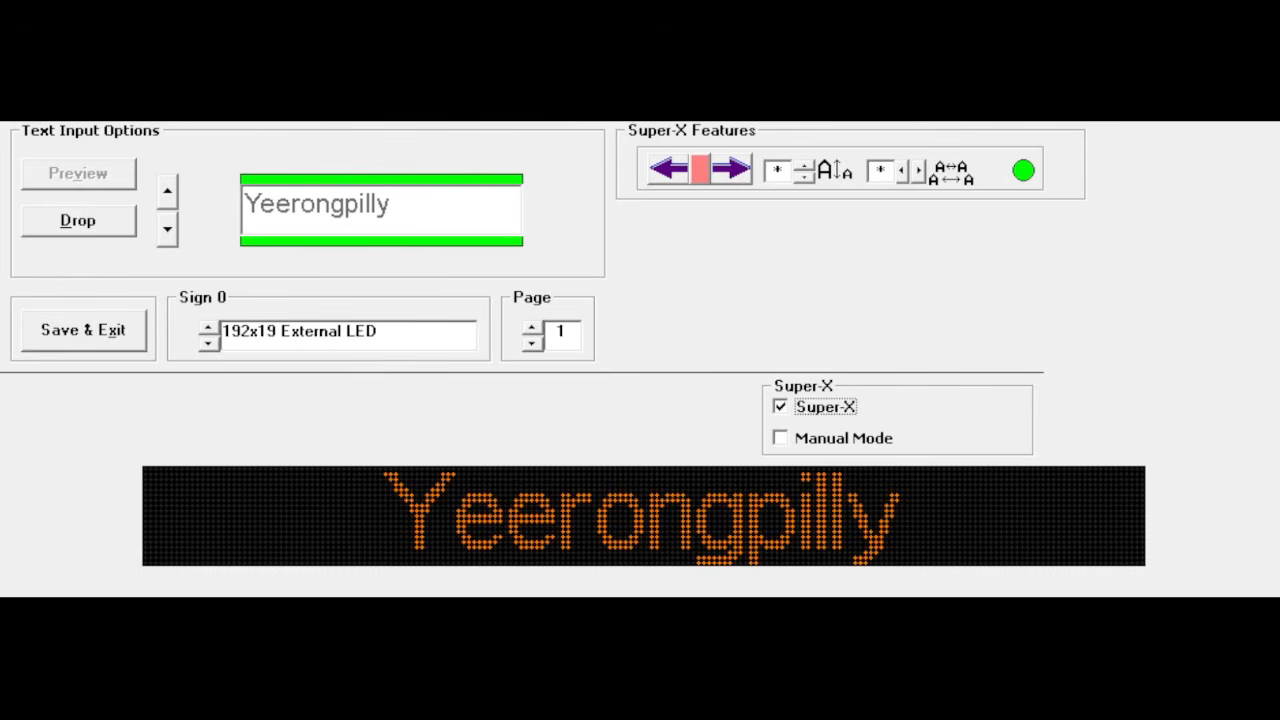
{"action": "left_click", "coordinate": [100, 328]}
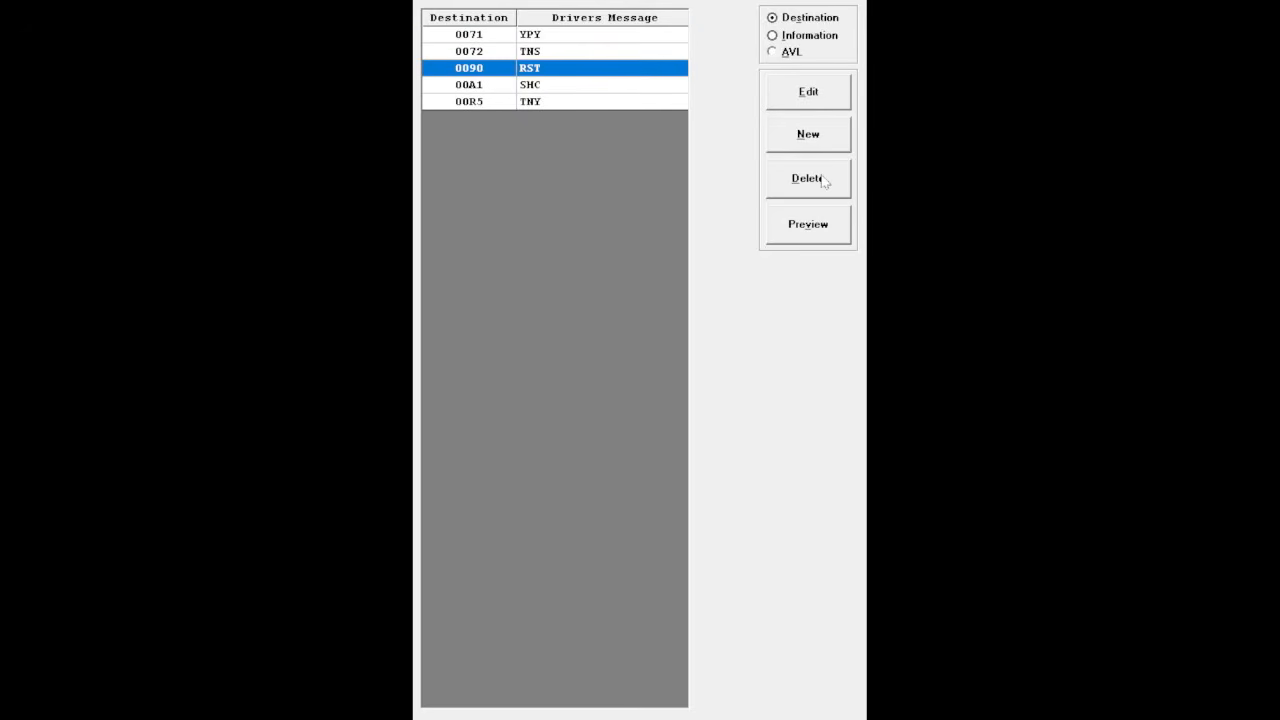
Delete destination 0090 and create a new destination 0090 with the drivers message RST
{"action": "left_click", "coordinate": [808, 178]}
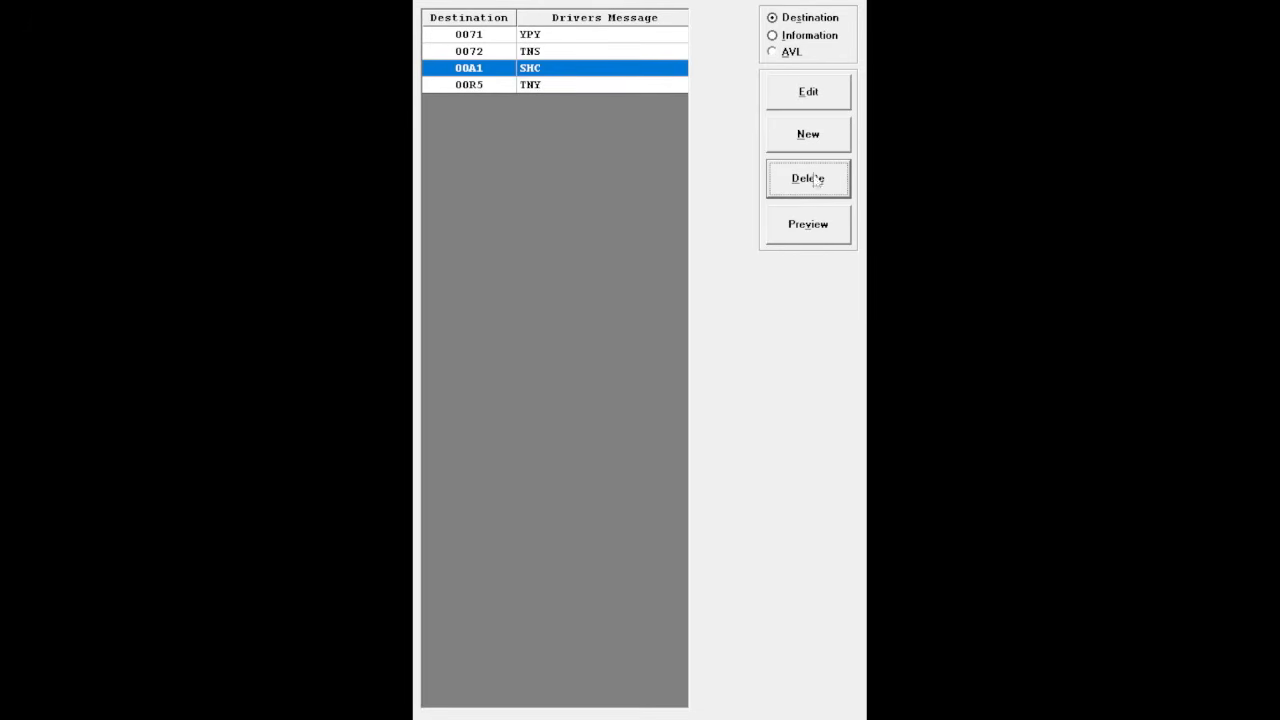
{"action": "left_click", "coordinate": [812, 138]}
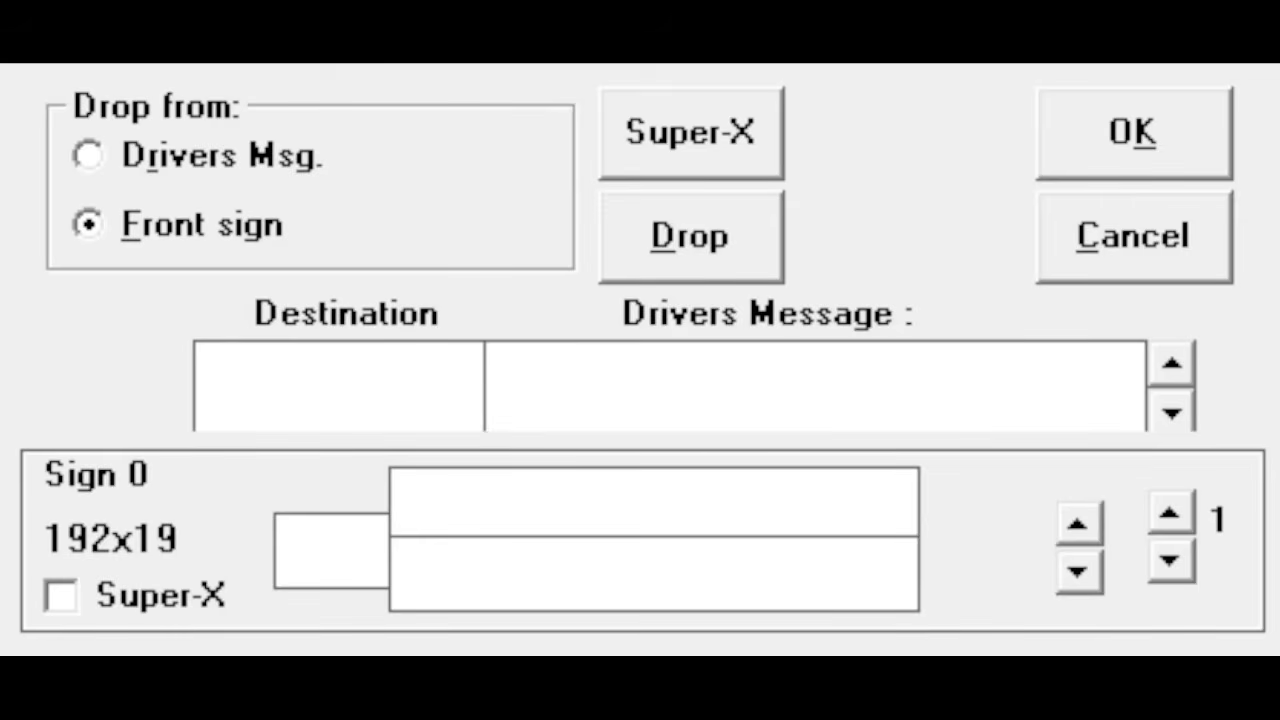
{"action": "type", "text": "0"}
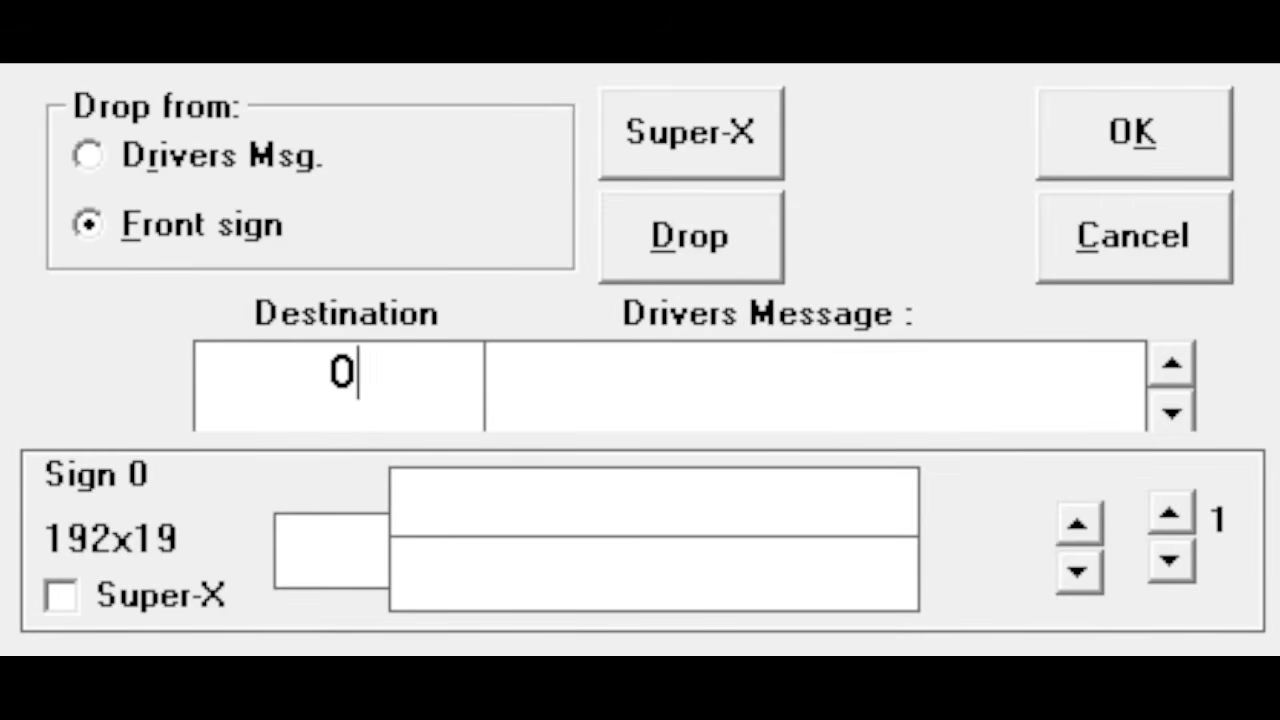
{"action": "type", "text": "090"}
{"action": "left_click", "coordinate": [631, 380]}
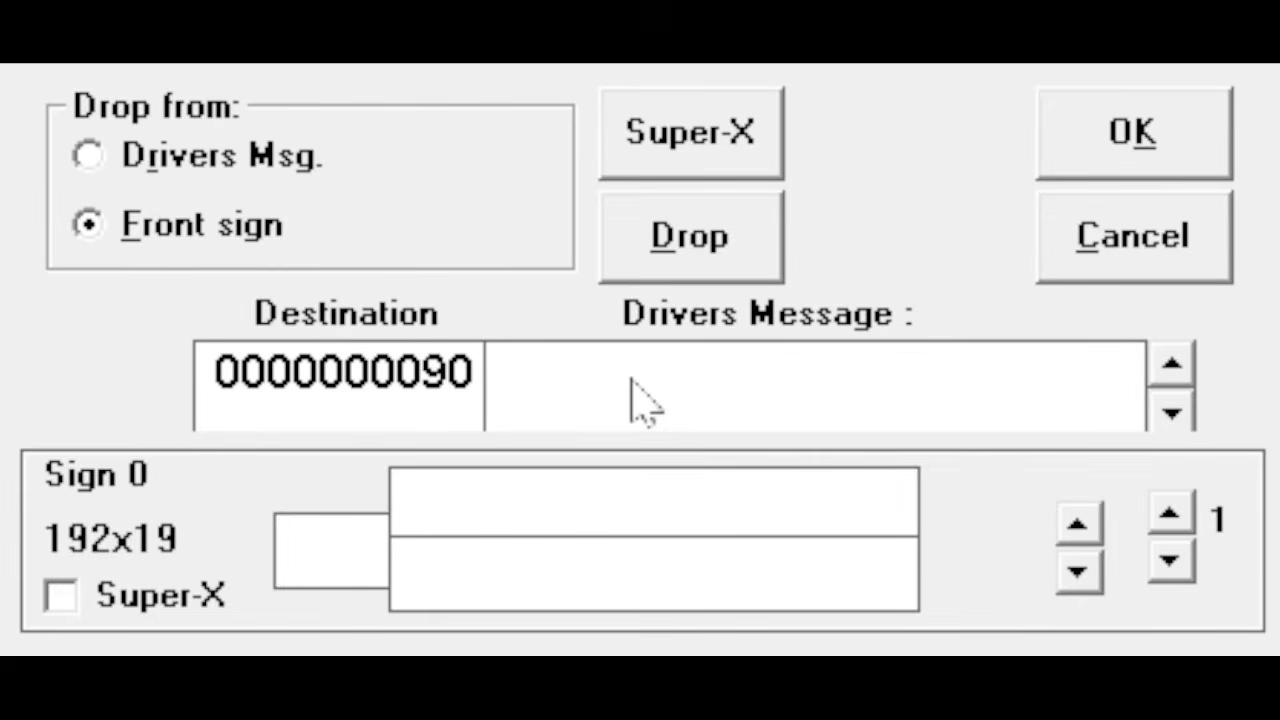
{"action": "type", "text": "RST"}
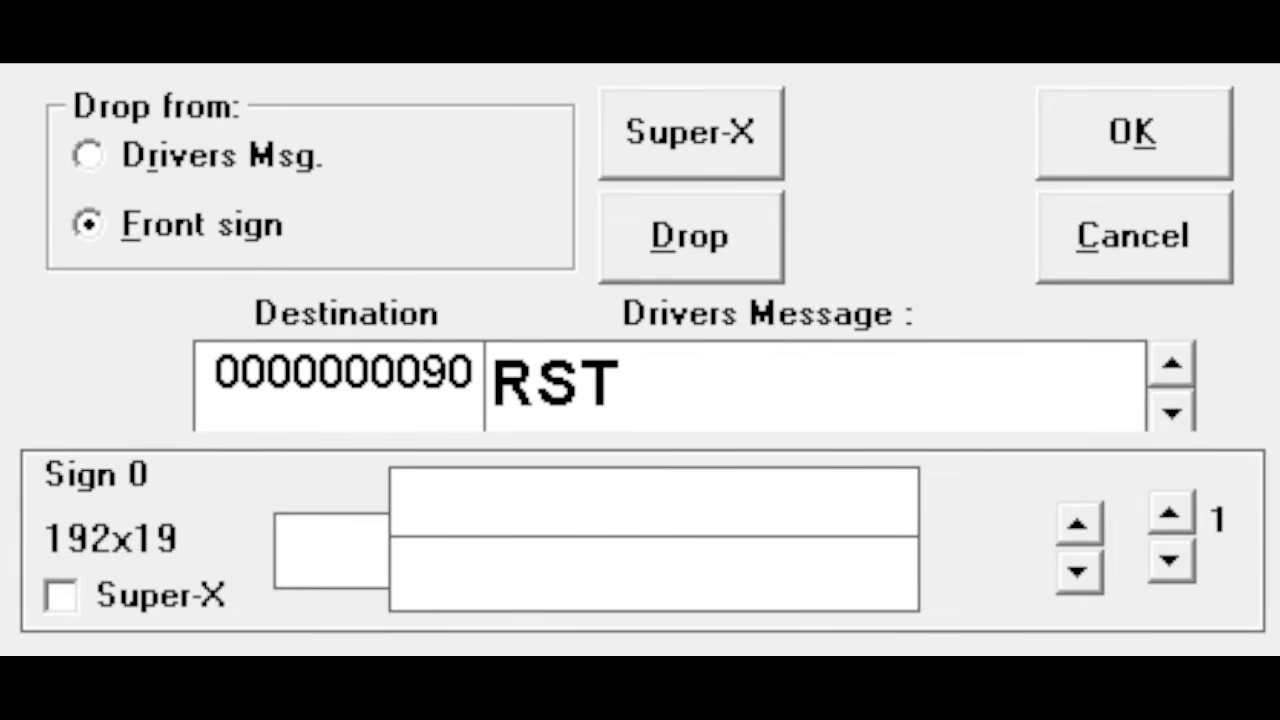
Give Sign 0 a single text line reading "Roma Street", and accept the new destination and its preview
{"action": "left_click", "coordinate": [1076, 531]}
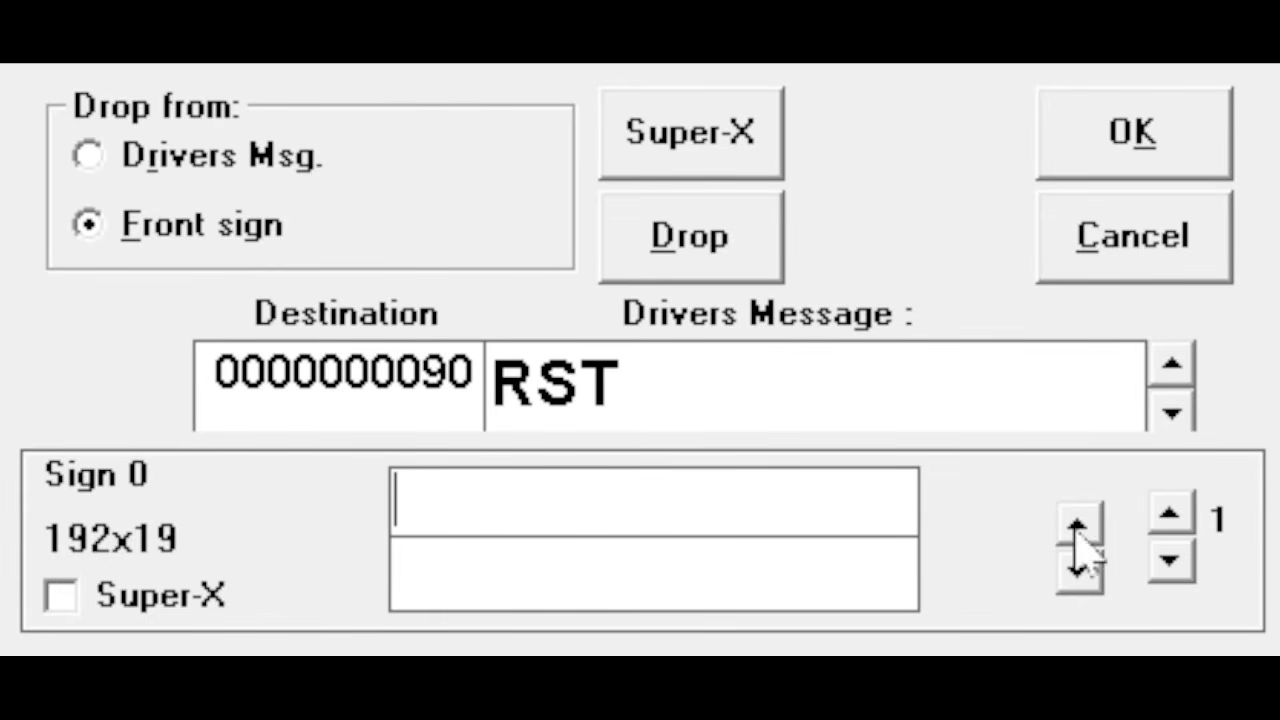
{"action": "left_click", "coordinate": [1076, 531]}
{"action": "key", "text": "Tab"}
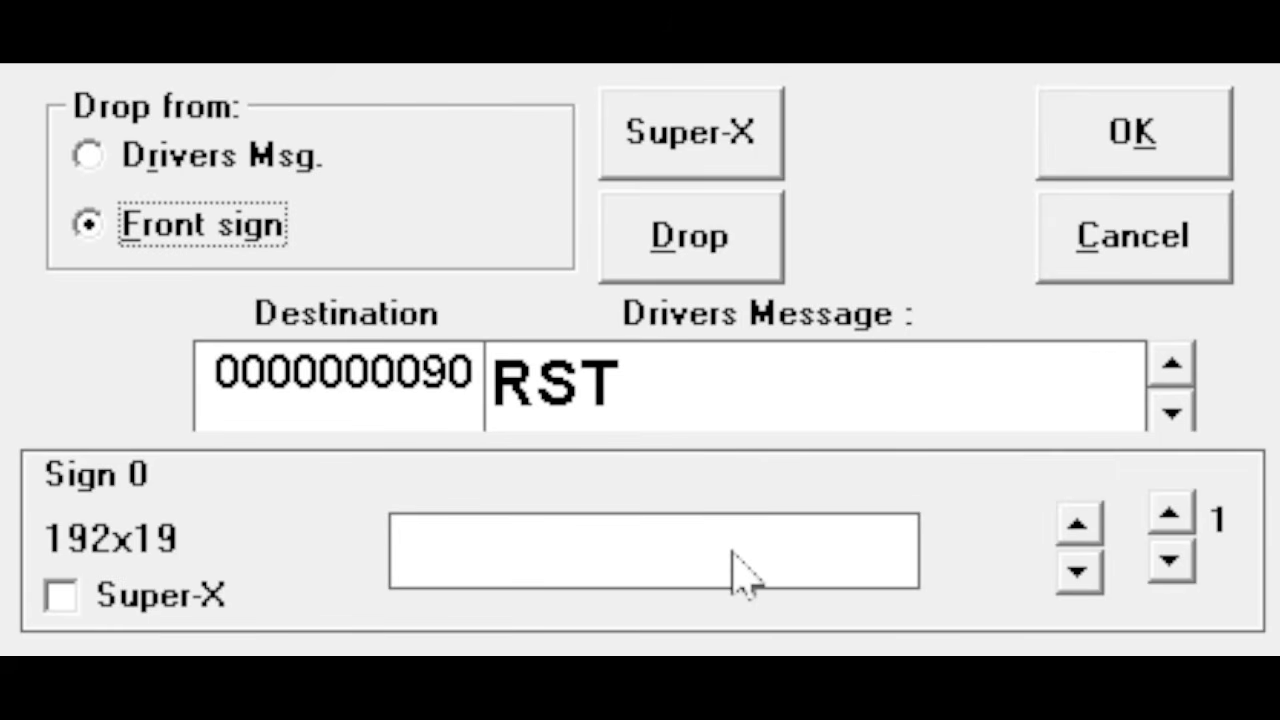
{"action": "left_click", "coordinate": [735, 575]}
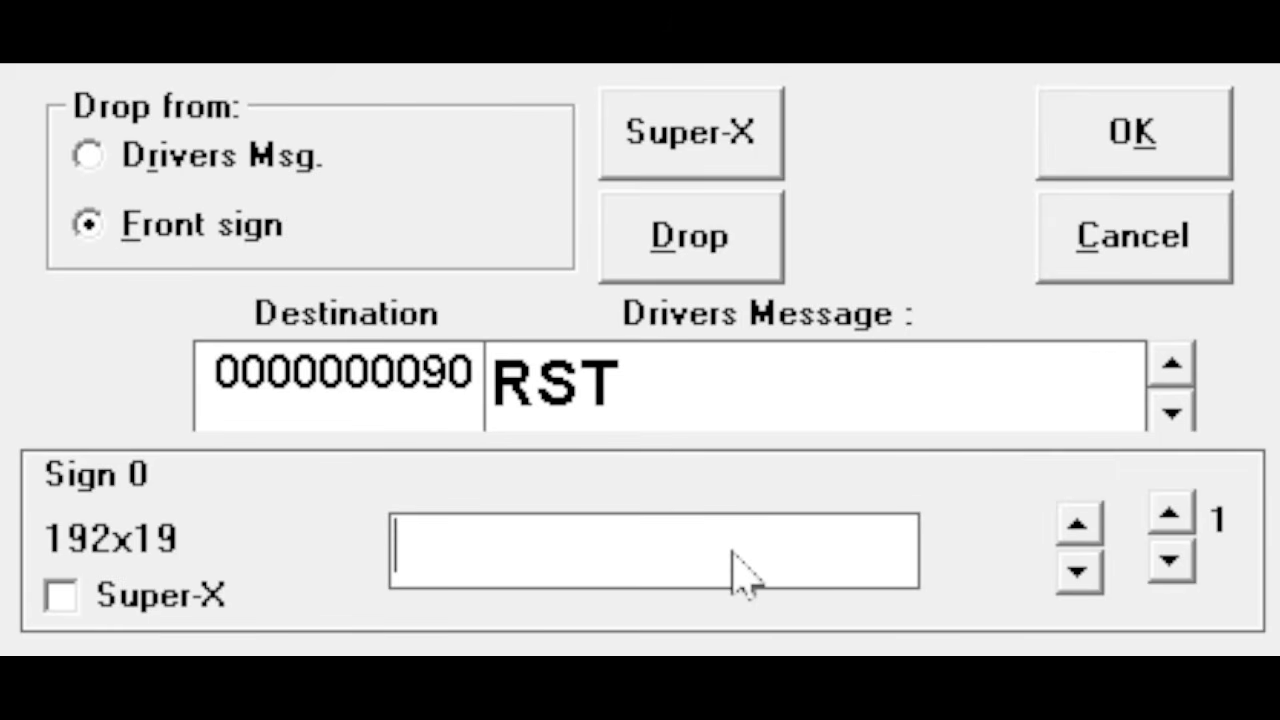
{"action": "type", "text": "Roma Street"}
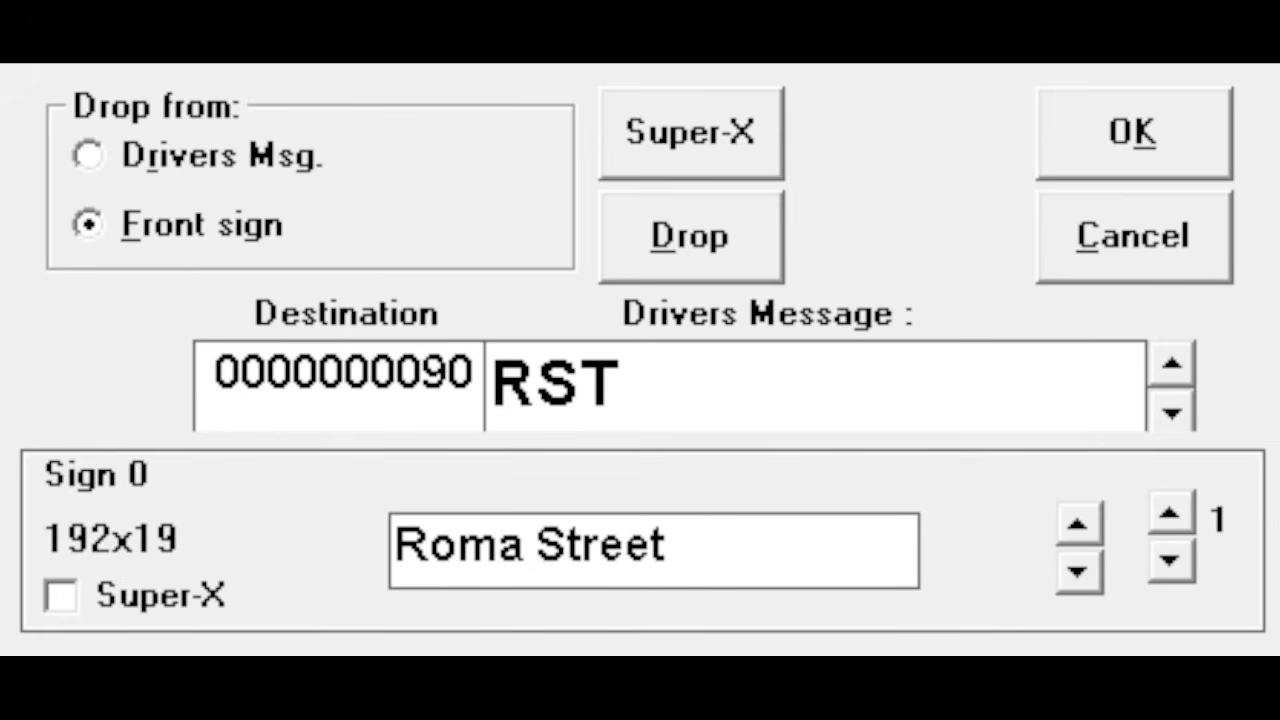
{"action": "left_click", "coordinate": [1137, 134]}
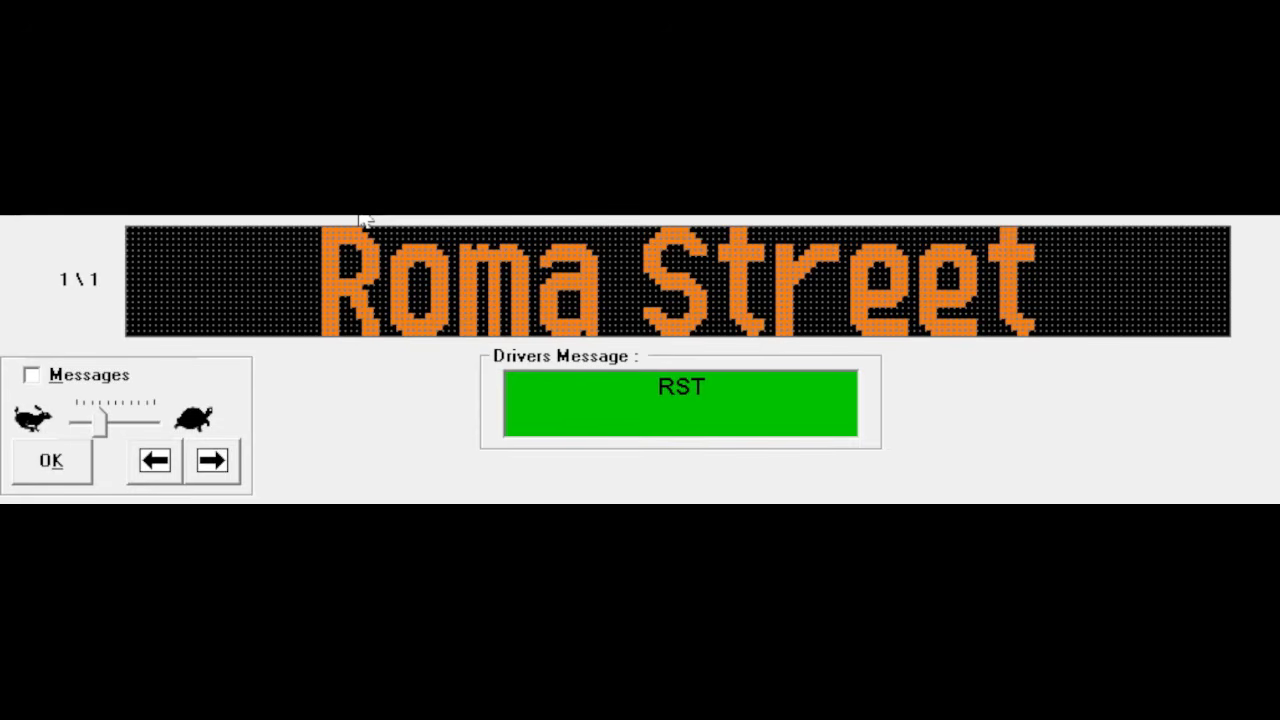
{"action": "left_click", "coordinate": [46, 478]}
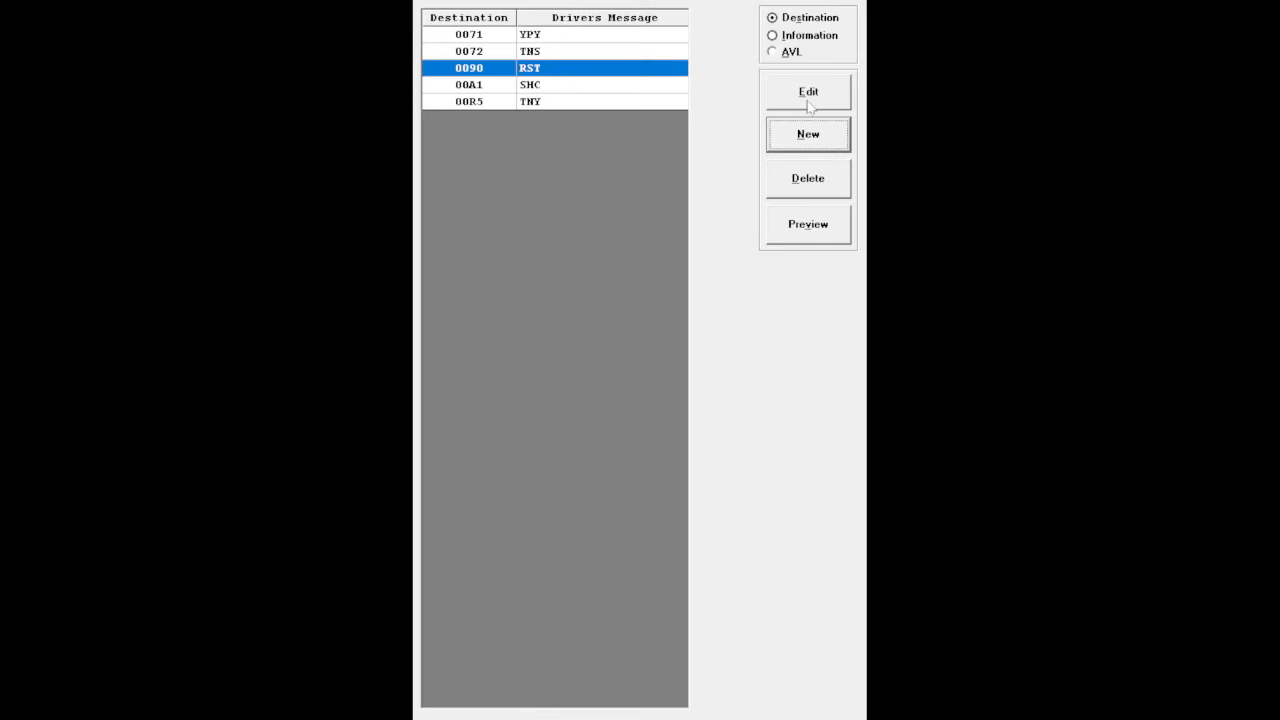
Open the sign of destination 0090 for editing and change its font to 19ArialB
{"action": "left_click", "coordinate": [809, 105]}
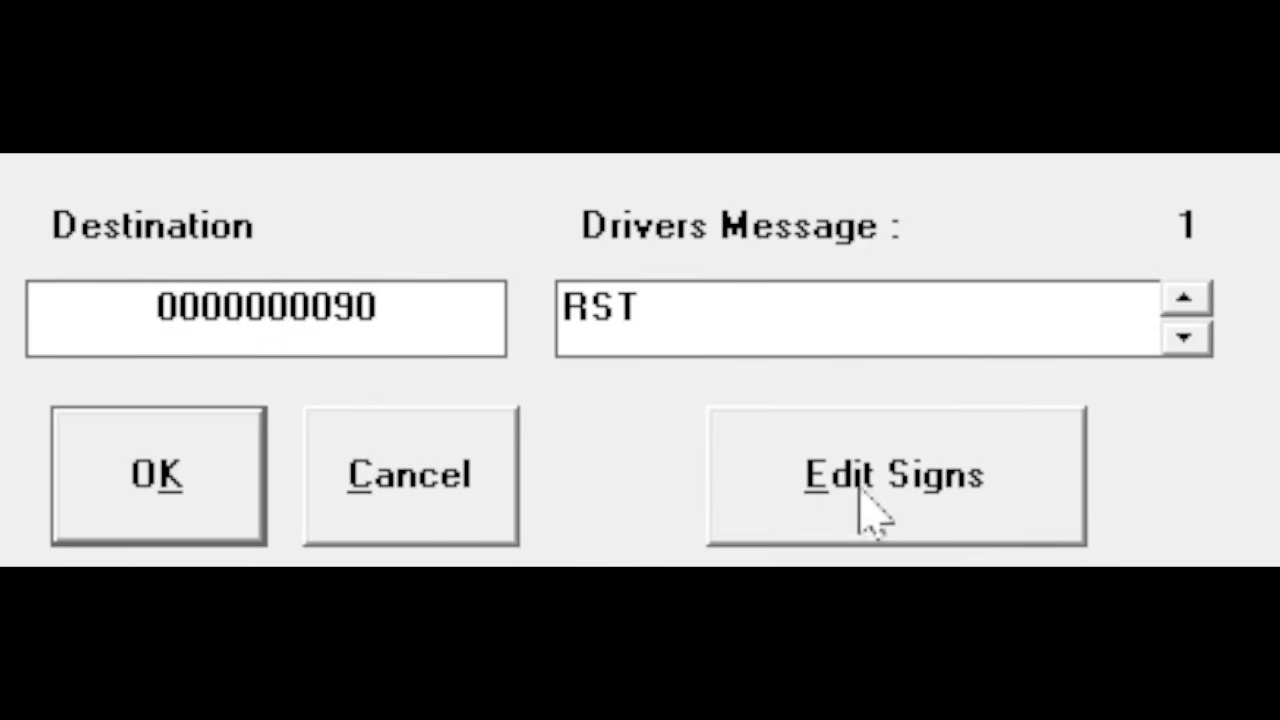
{"action": "left_click", "coordinate": [932, 508]}
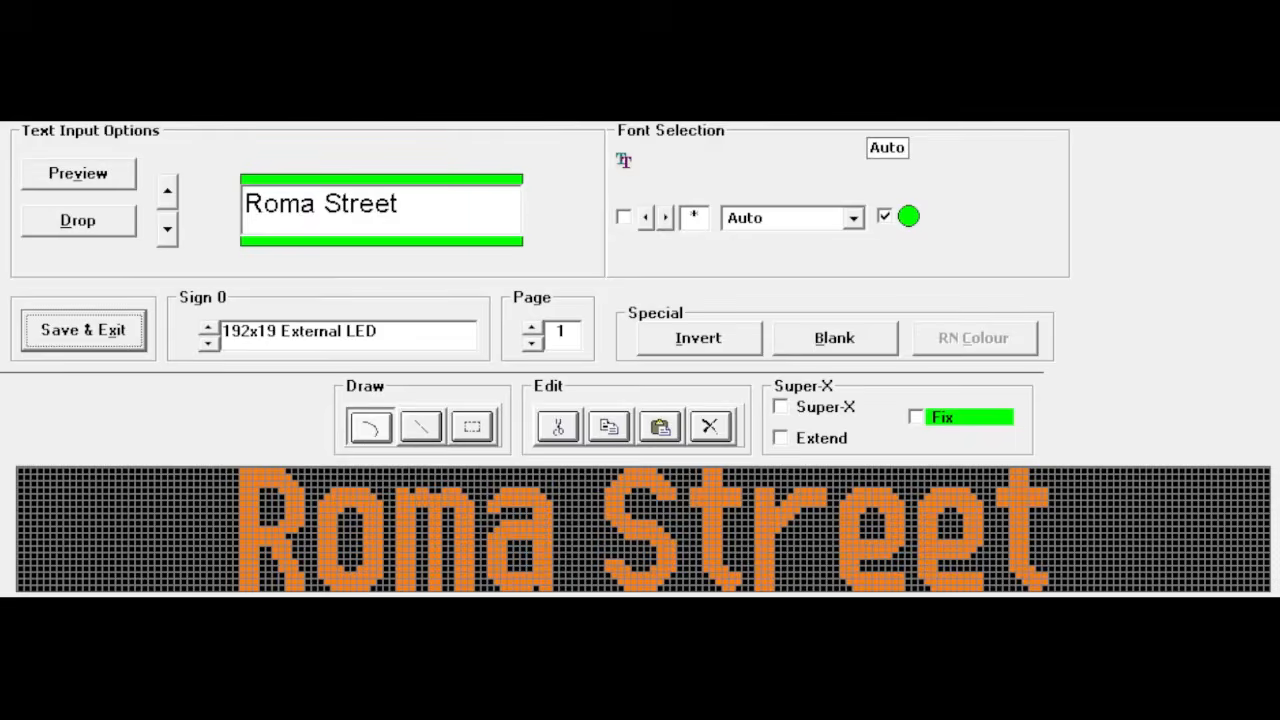
{"action": "scroll", "coordinate": [770, 228], "scroll_direction": "down", "scroll_amount": 3}
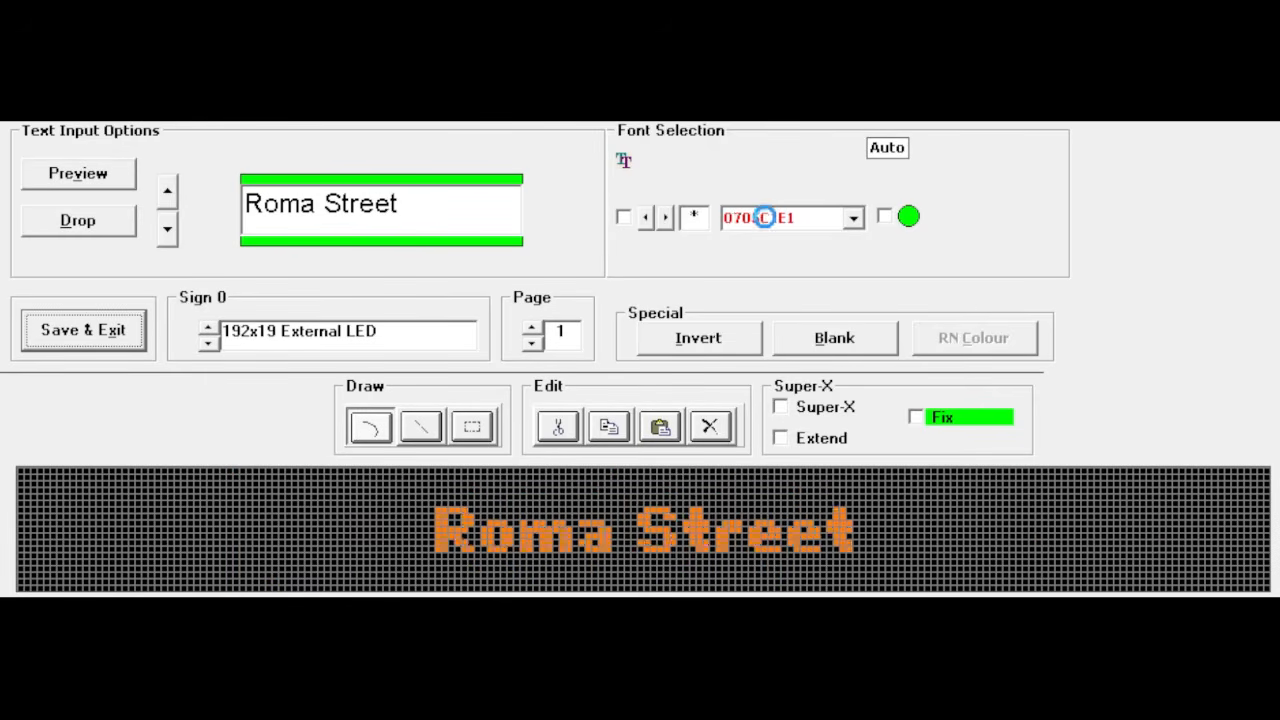
{"action": "scroll", "coordinate": [770, 228], "scroll_direction": "down", "scroll_amount": 4}
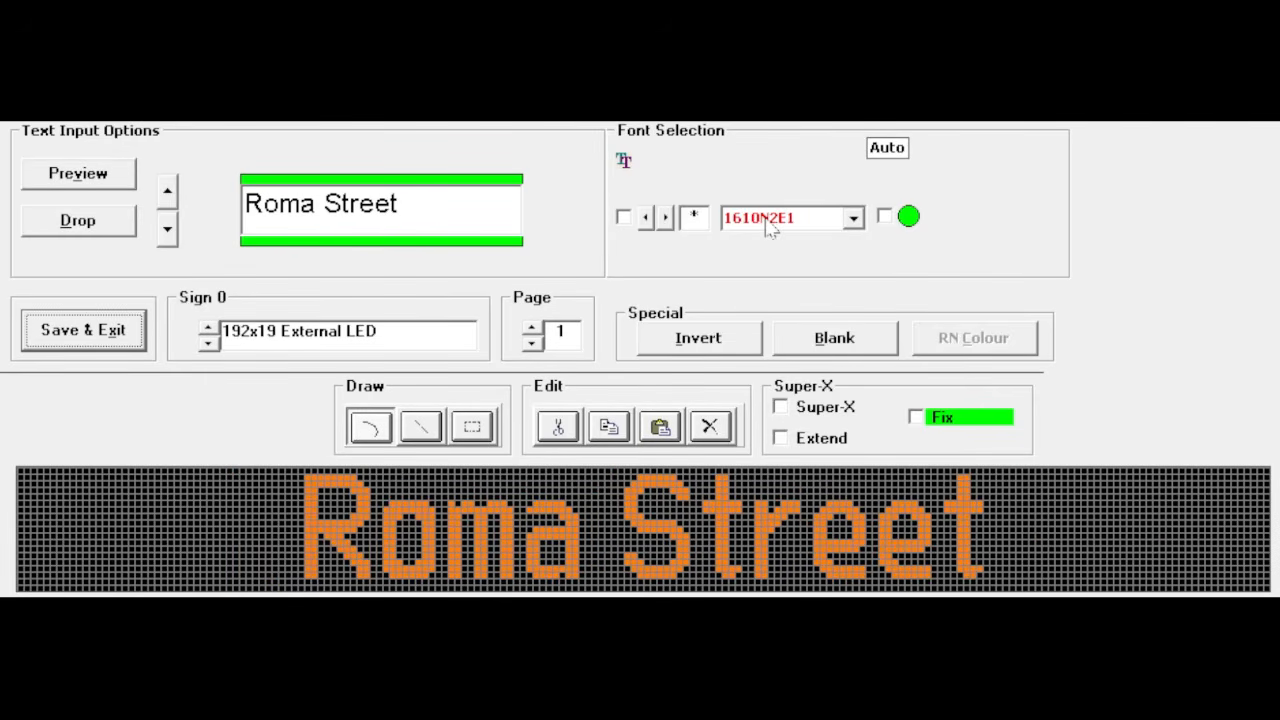
{"action": "scroll", "coordinate": [770, 228], "scroll_direction": "down", "scroll_amount": 2}
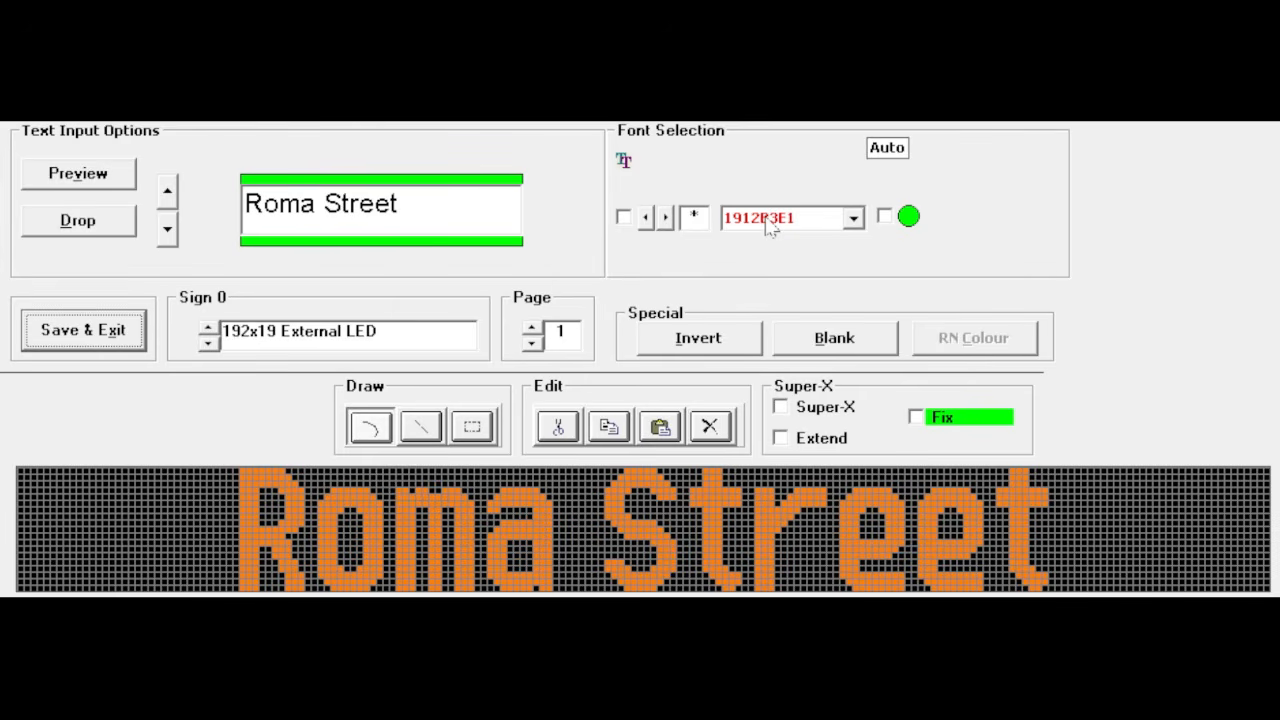
{"action": "scroll", "coordinate": [770, 228], "scroll_direction": "down", "scroll_amount": 1}
Select the whole "Roma Street" lettering and move it down two pixel rows
{"action": "left_click", "coordinate": [472, 426]}
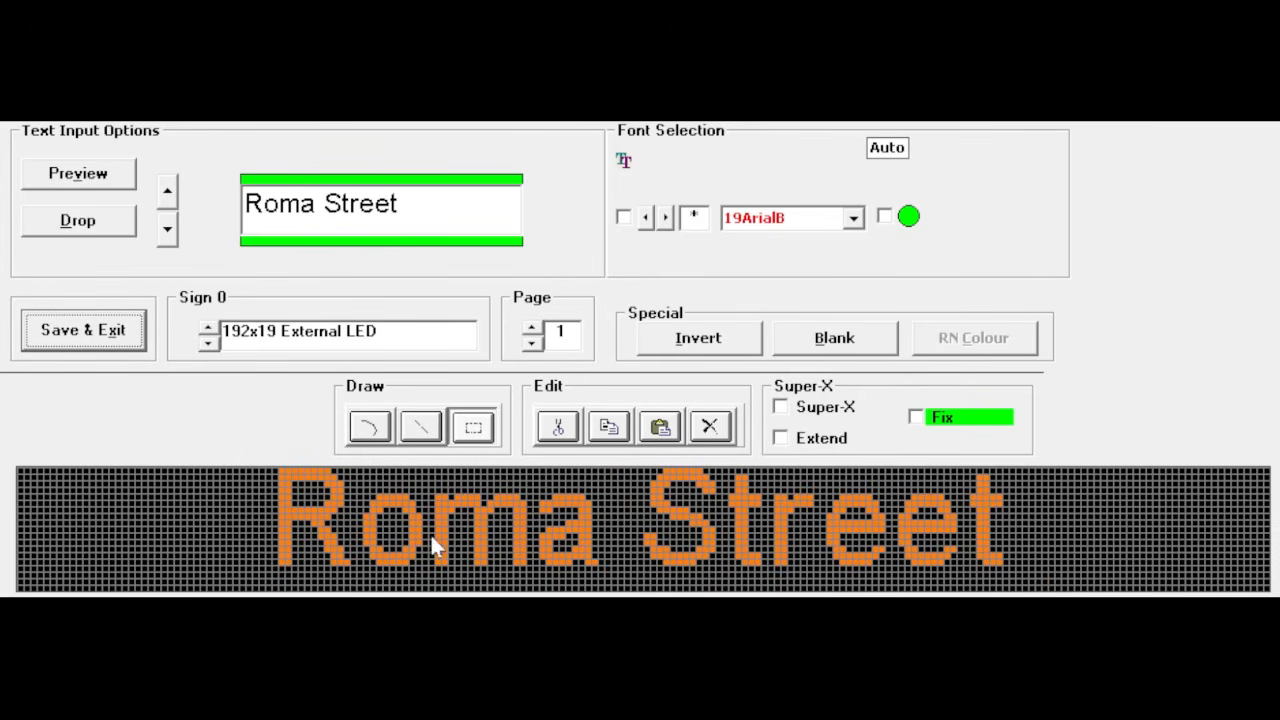
{"action": "left_click_drag", "start_coordinate": [272, 469], "coordinate": [1003, 572]}
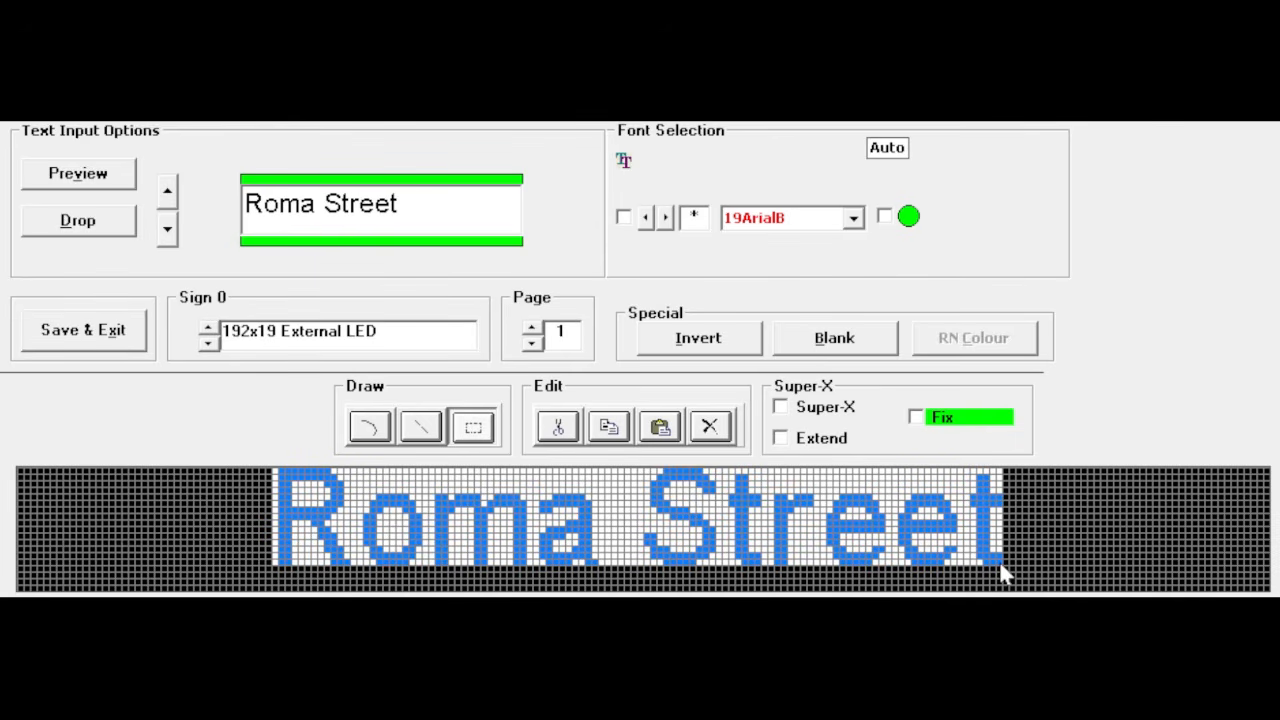
{"action": "key", "text": "Down"}
{"action": "key", "text": "Down"}
{"action": "left_click", "coordinate": [1001, 566]}
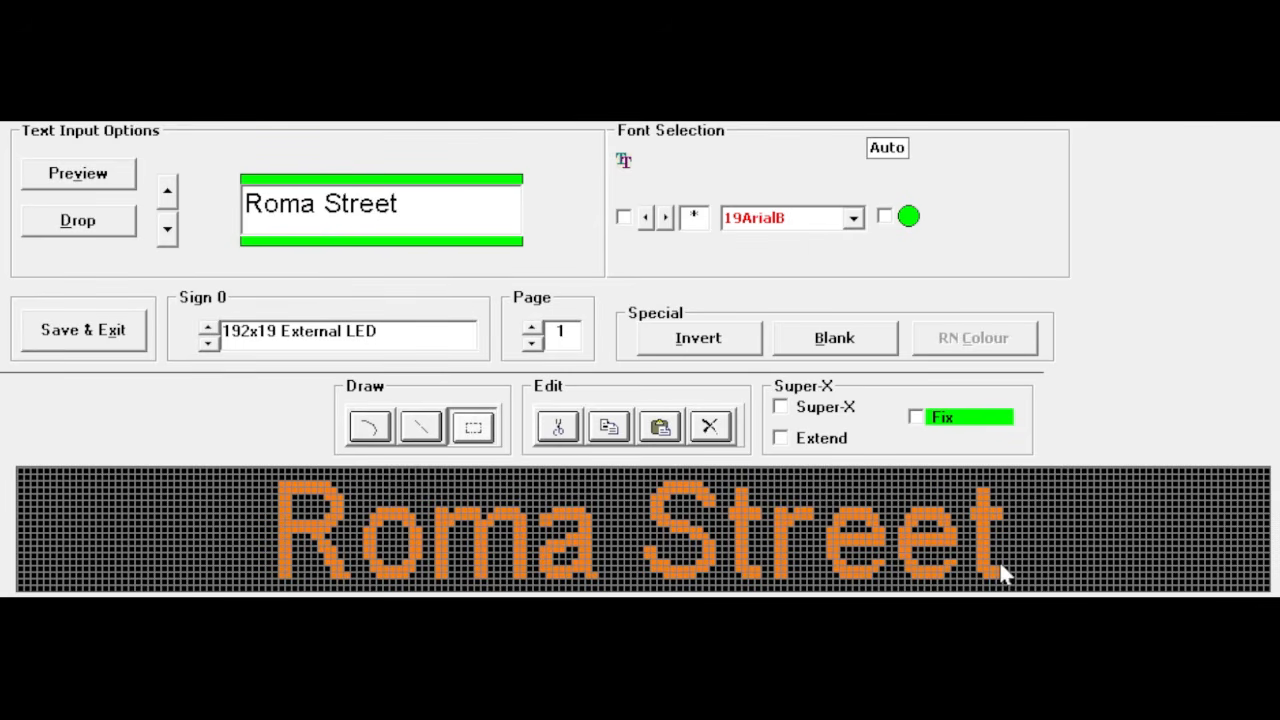
Move "oma" in "Roma" one pixel column left towards the R
{"action": "left_click_drag", "start_coordinate": [372, 475], "coordinate": [1014, 553]}
{"action": "left_click", "coordinate": [1017, 478]}
{"action": "left_click_drag", "start_coordinate": [1010, 478], "coordinate": [423, 588]}
{"action": "left_click", "coordinate": [598, 492]}
{"action": "left_click_drag", "start_coordinate": [600, 488], "coordinate": [534, 564]}
{"action": "left_click", "coordinate": [606, 490]}
{"action": "left_click_drag", "start_coordinate": [600, 487], "coordinate": [366, 581]}
{"action": "left_click", "coordinate": [374, 553]}
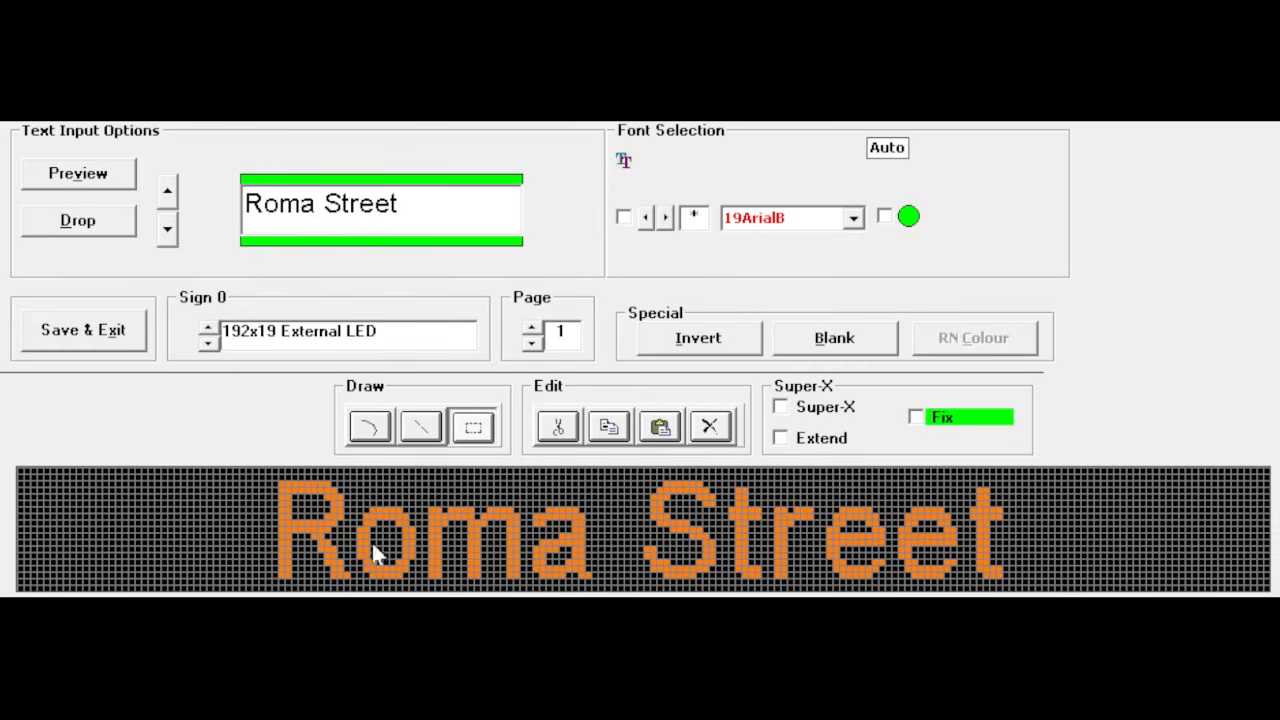
Move "ma" in "Roma" one pixel column left towards the o, and the a one further column left towards the m
{"action": "left_click_drag", "start_coordinate": [428, 494], "coordinate": [580, 583]}
{"action": "left_click", "coordinate": [527, 504]}
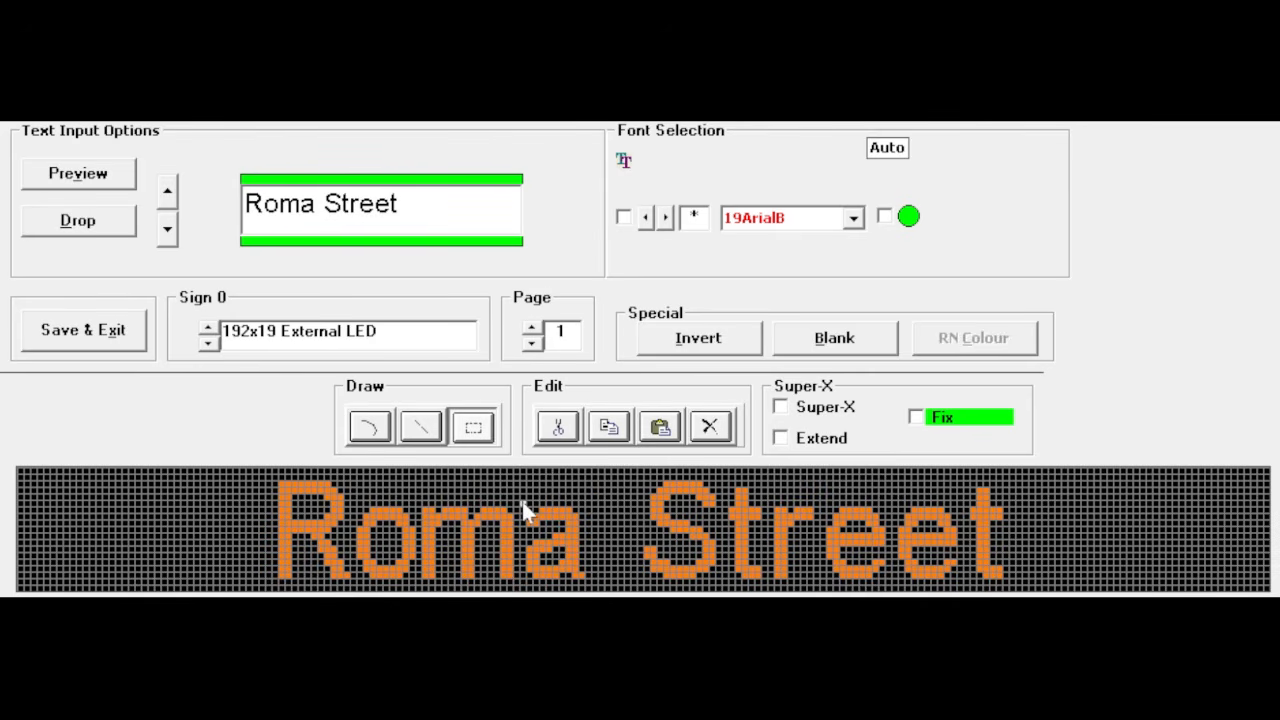
{"action": "left_click_drag", "start_coordinate": [527, 503], "coordinate": [588, 585]}
{"action": "left_click", "coordinate": [700, 491]}
Move the first t in "Street" one pixel column left towards the S, and the r two columns left towards the t
{"action": "left_click_drag", "start_coordinate": [730, 491], "coordinate": [761, 580]}
{"action": "left_click", "coordinate": [794, 543]}
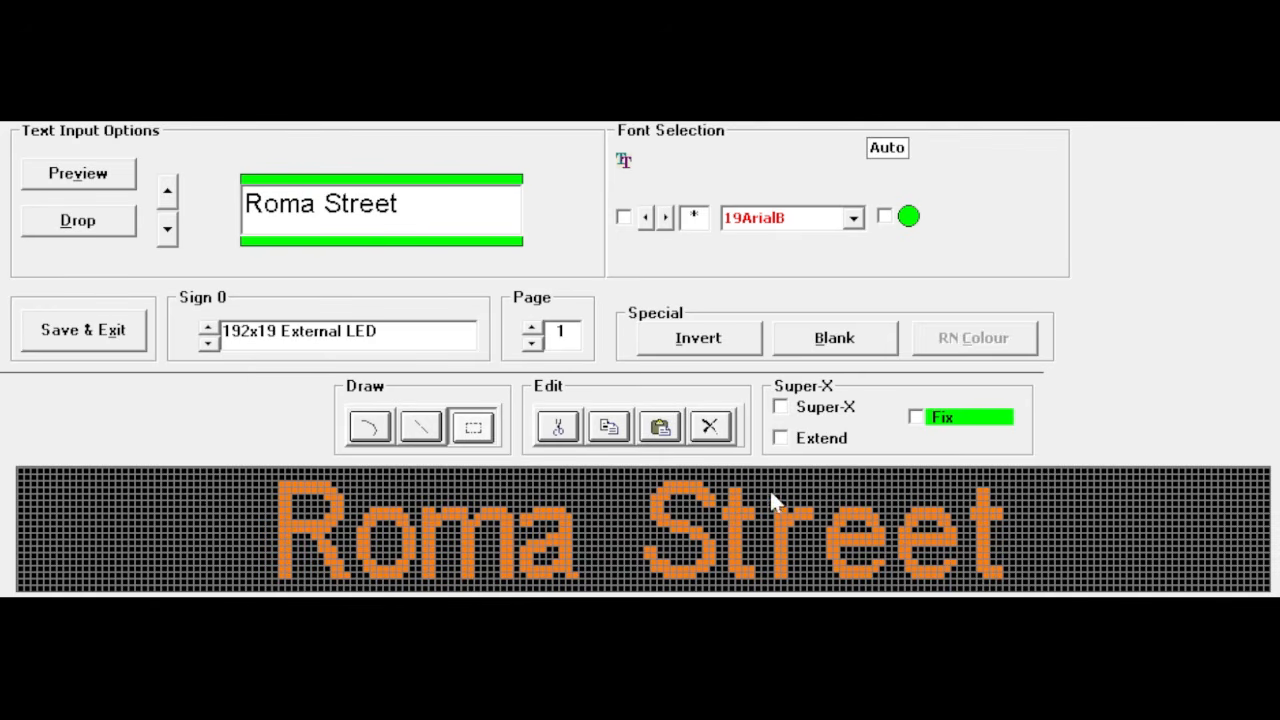
{"action": "left_click_drag", "start_coordinate": [769, 492], "coordinate": [811, 575]}
{"action": "key", "text": "Left"}
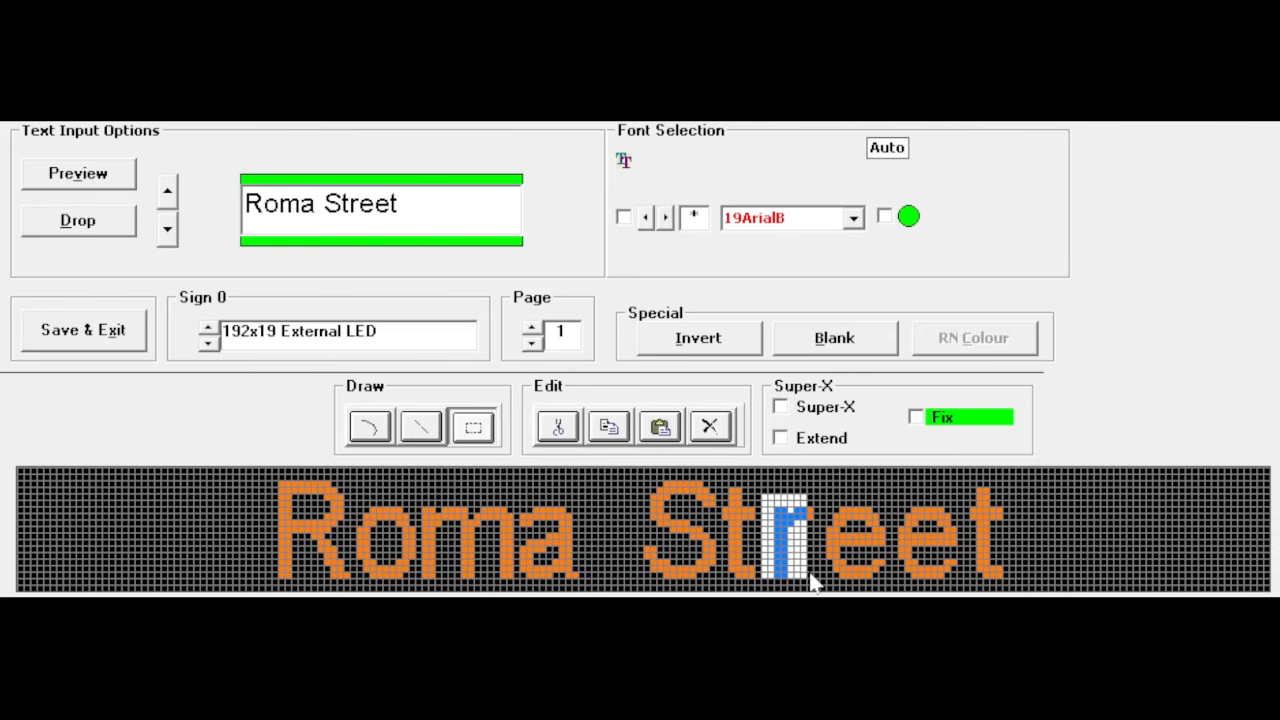
{"action": "left_click", "coordinate": [810, 575]}
{"action": "left_click_drag", "start_coordinate": [810, 499], "coordinate": [767, 582]}
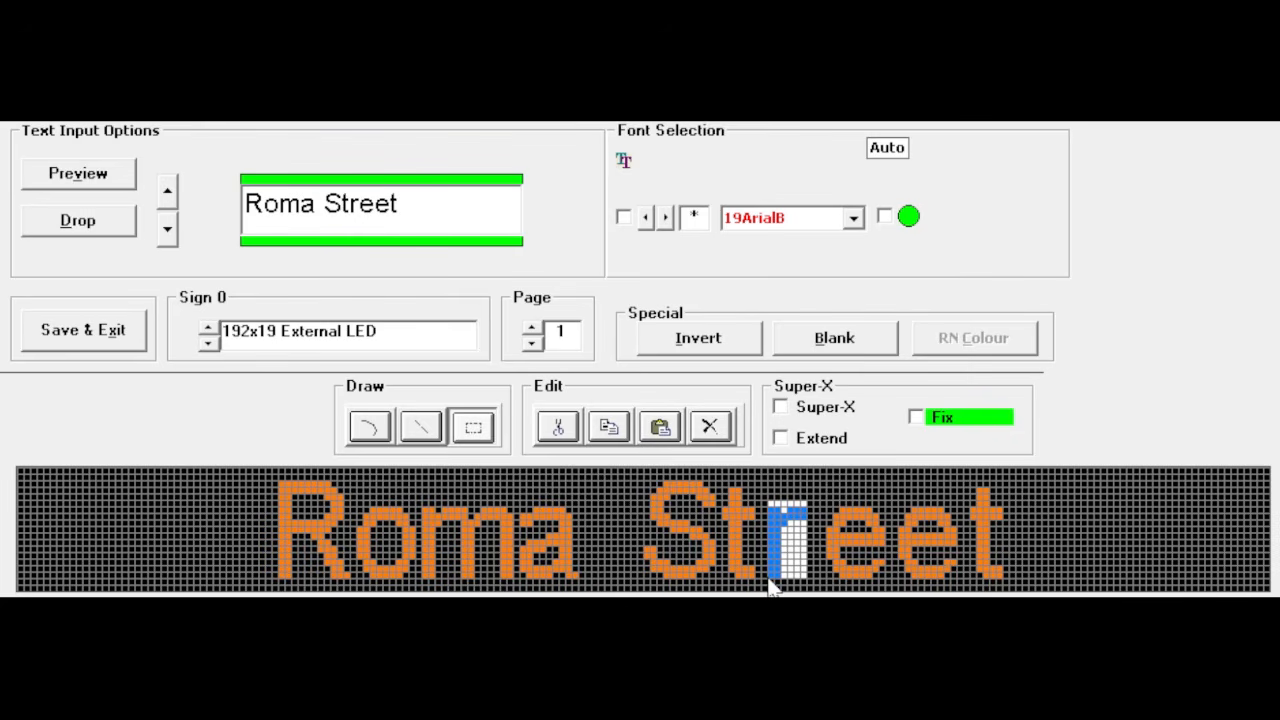
{"action": "key", "text": "Left"}
{"action": "left_click", "coordinate": [797, 565]}
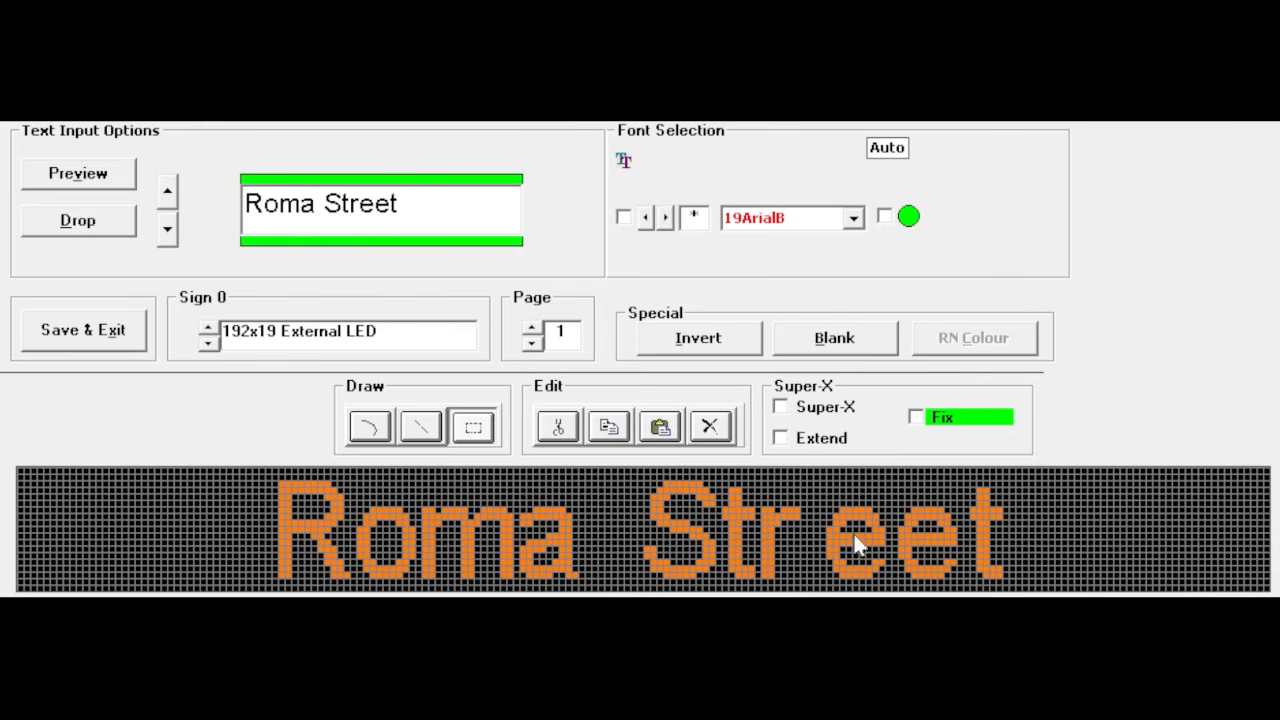
Move the first e in "Street" a net three pixel columns left towards the r
{"action": "left_click_drag", "start_coordinate": [828, 498], "coordinate": [884, 590]}
{"action": "key", "text": "Left"}
{"action": "key", "text": "Left"}
{"action": "key", "text": "Left"}
{"action": "key", "text": "Left"}
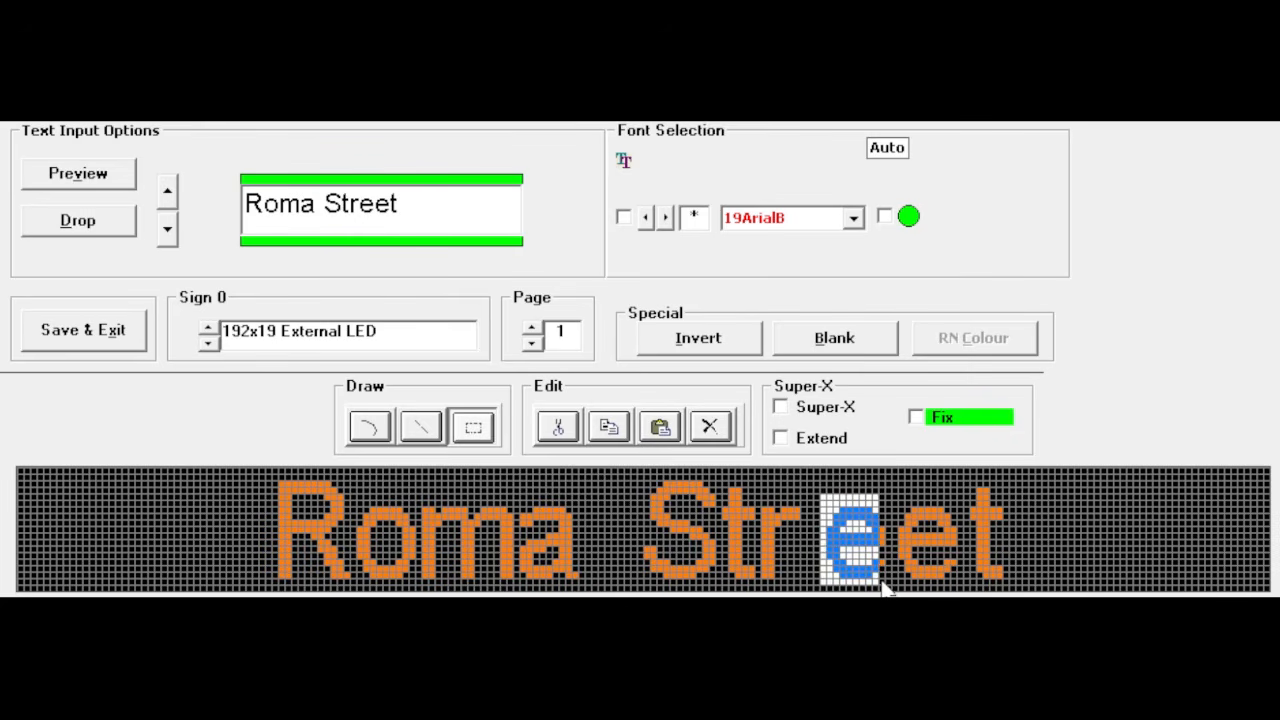
{"action": "left_click", "coordinate": [884, 590]}
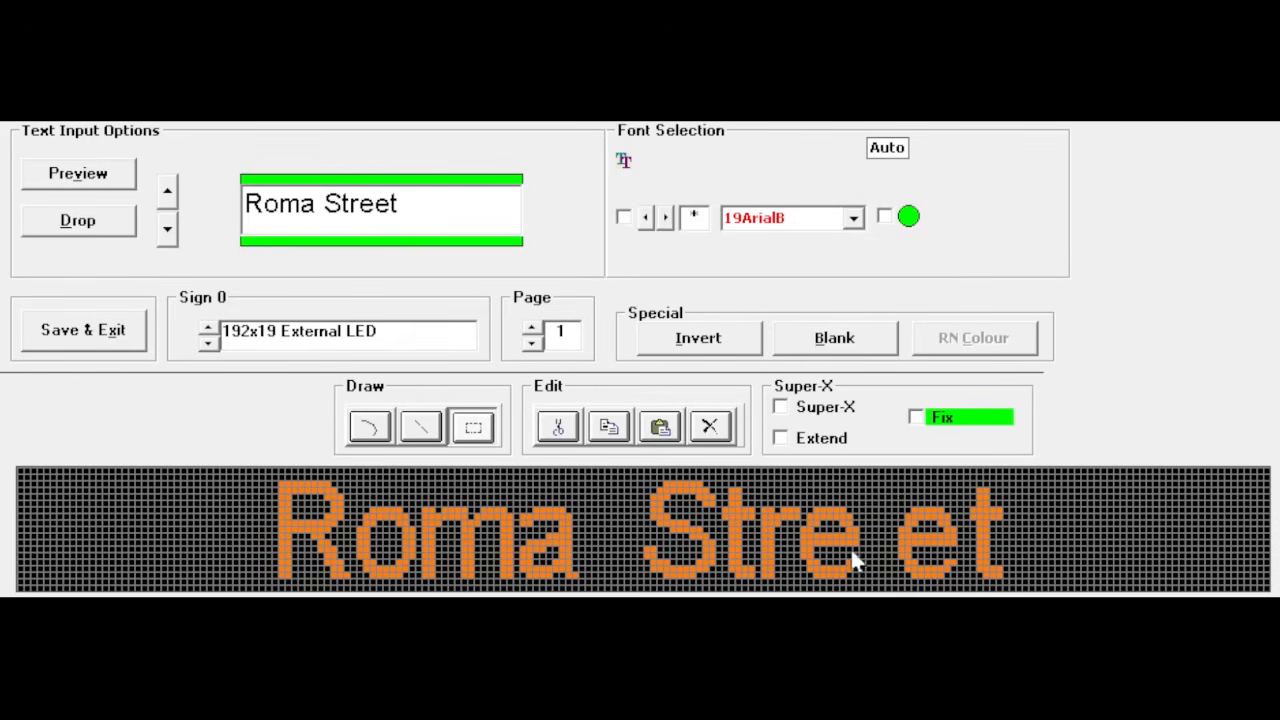
{"action": "left_click_drag", "start_coordinate": [880, 500], "coordinate": [806, 586]}
{"action": "key", "text": "Right"}
{"action": "left_click", "coordinate": [893, 530]}
Move the final "et" in "Street" four pixel columns left towards the first e
{"action": "left_click_drag", "start_coordinate": [905, 495], "coordinate": [988, 568]}
{"action": "left_click", "coordinate": [1009, 500]}
{"action": "left_click_drag", "start_coordinate": [1005, 488], "coordinate": [900, 585]}
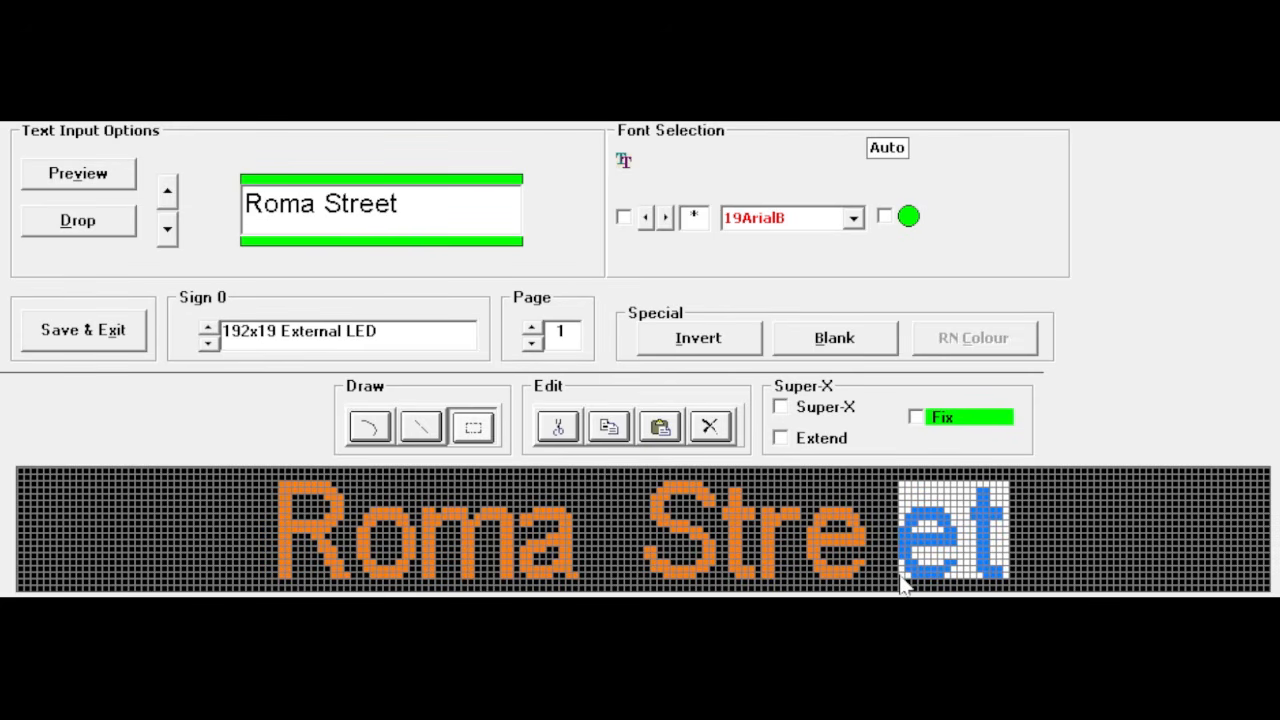
{"action": "key", "text": "Left"}
{"action": "key", "text": "Left"}
{"action": "key", "text": "Left"}
{"action": "key", "text": "Left"}
{"action": "left_click", "coordinate": [922, 512]}
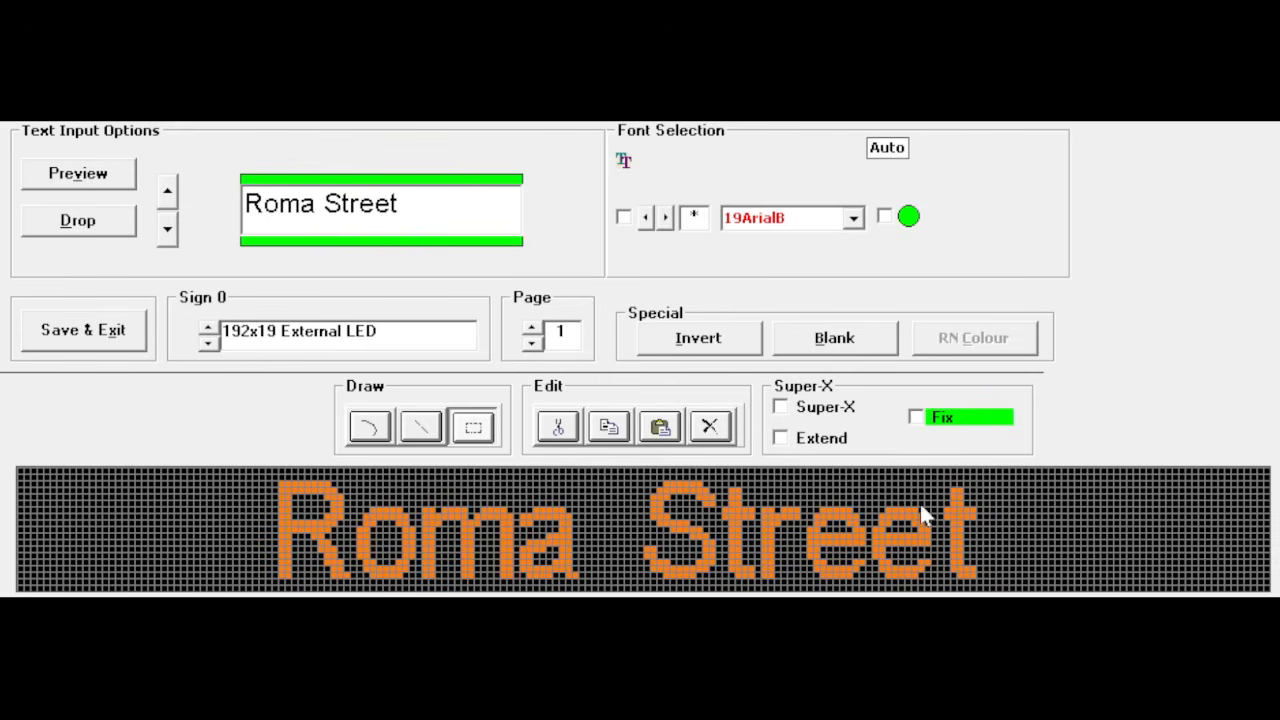
Move the last t in "Street" one pixel column left towards the second e
{"action": "left_click_drag", "start_coordinate": [954, 484], "coordinate": [986, 571]}
{"action": "left_click", "coordinate": [1003, 502]}
{"action": "left_click_drag", "start_coordinate": [988, 487], "coordinate": [940, 579]}
{"action": "left_click", "coordinate": [993, 528]}
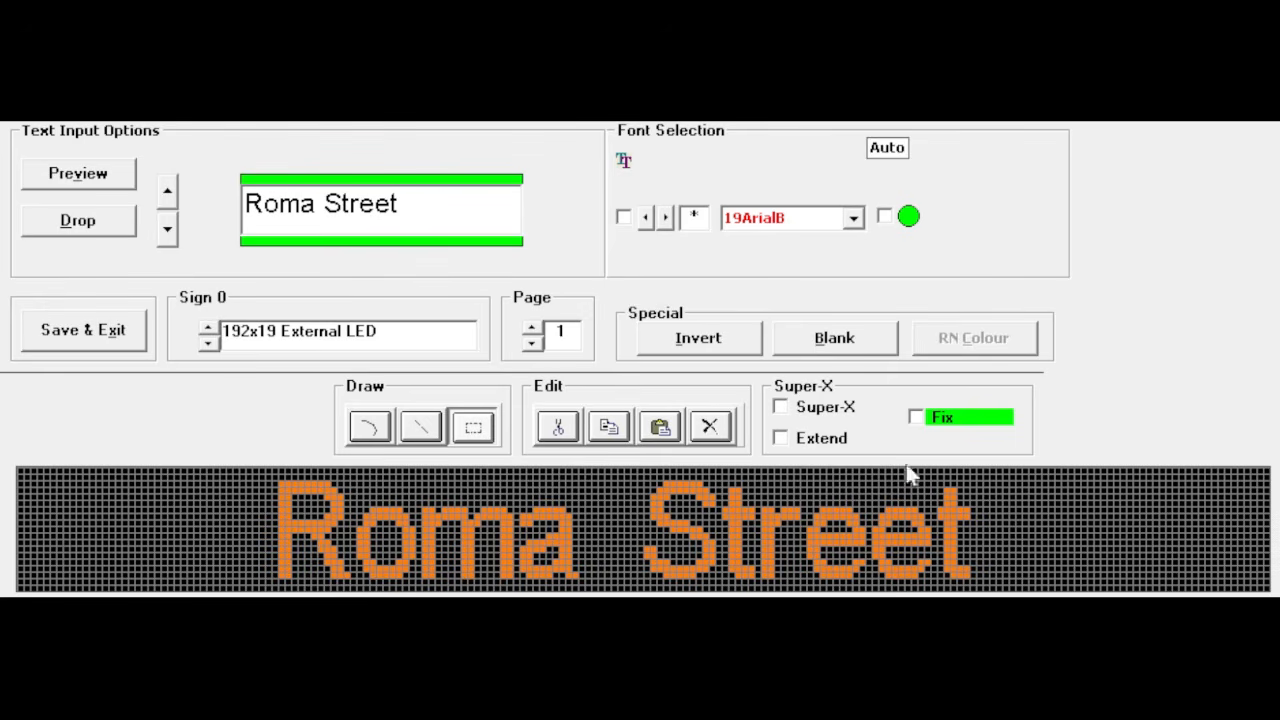
Move the whole word "Roma" three pixel columns left, away from "Street"
{"action": "left_click_drag", "start_coordinate": [275, 480], "coordinate": [576, 579]}
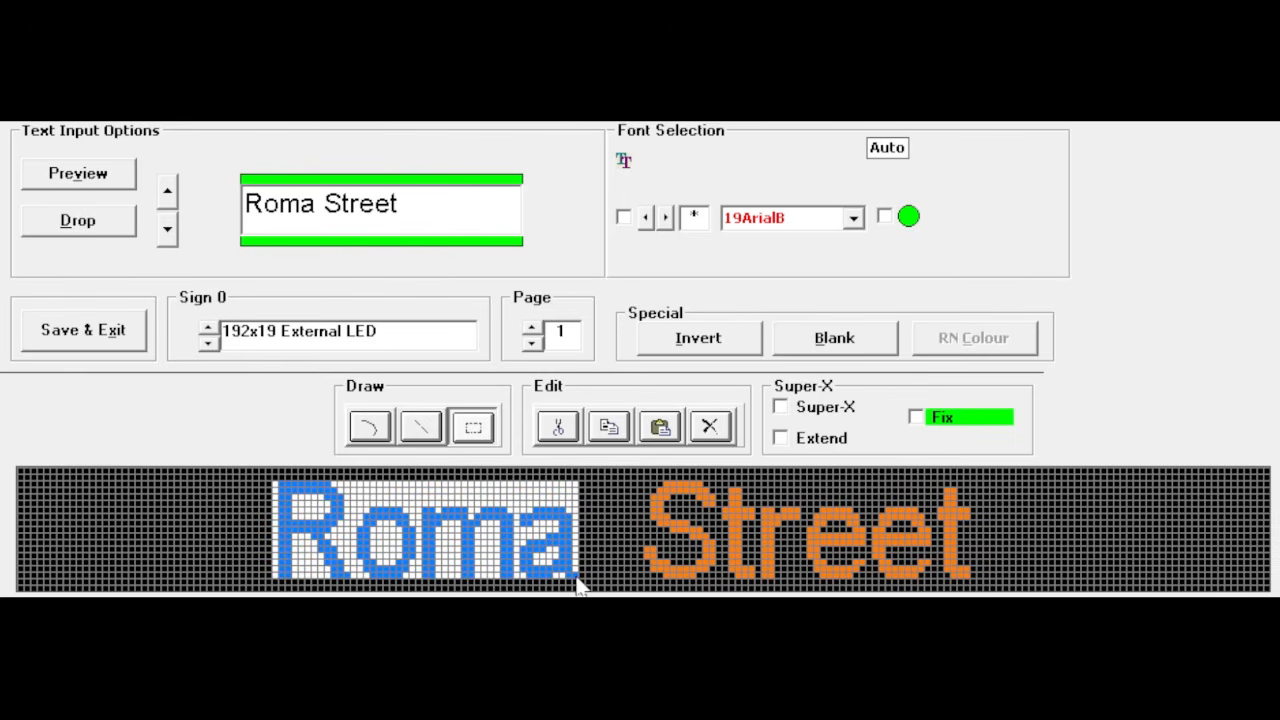
{"action": "key", "text": "Left"}
{"action": "key", "text": "Left"}
{"action": "key", "text": "Left"}
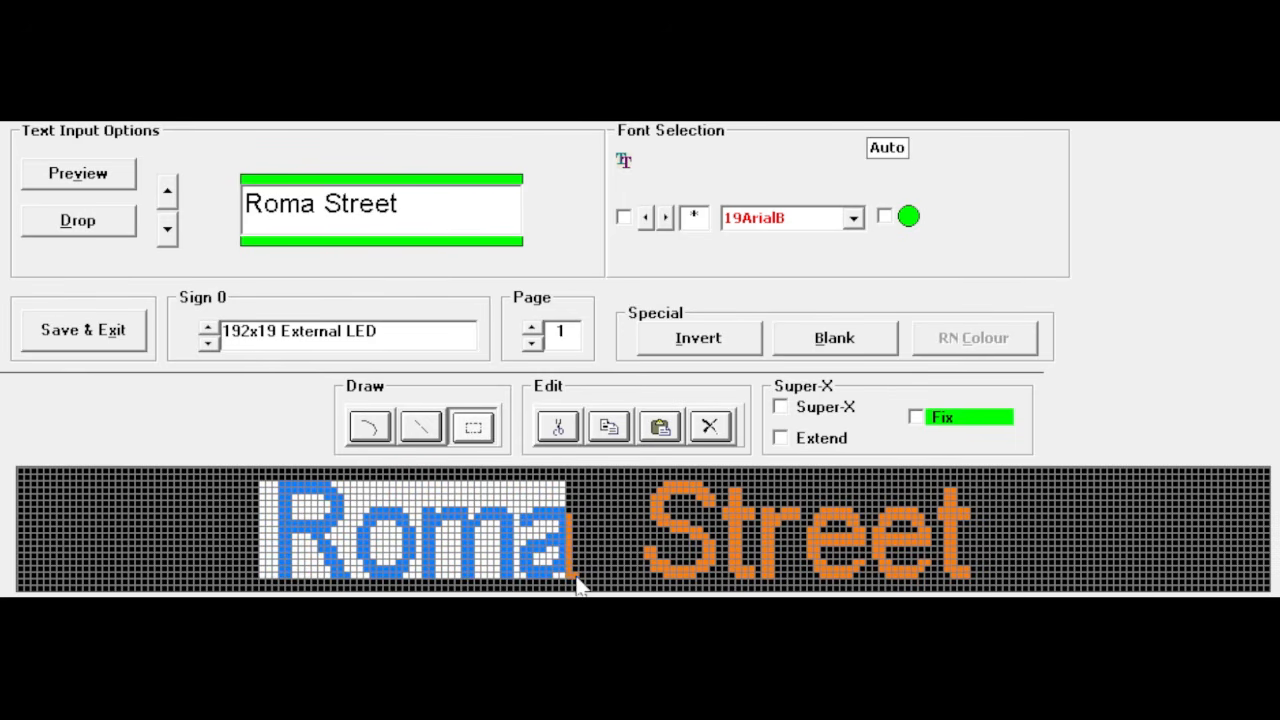
{"action": "left_click", "coordinate": [576, 578]}
Move the whole word "Street" three pixel columns right, away from "Roma"
{"action": "left_click_drag", "start_coordinate": [649, 474], "coordinate": [925, 590]}
{"action": "left_click_drag", "start_coordinate": [1005, 478], "coordinate": [645, 591]}
{"action": "key", "text": "Right"}
{"action": "key", "text": "Right"}
{"action": "key", "text": "Right"}
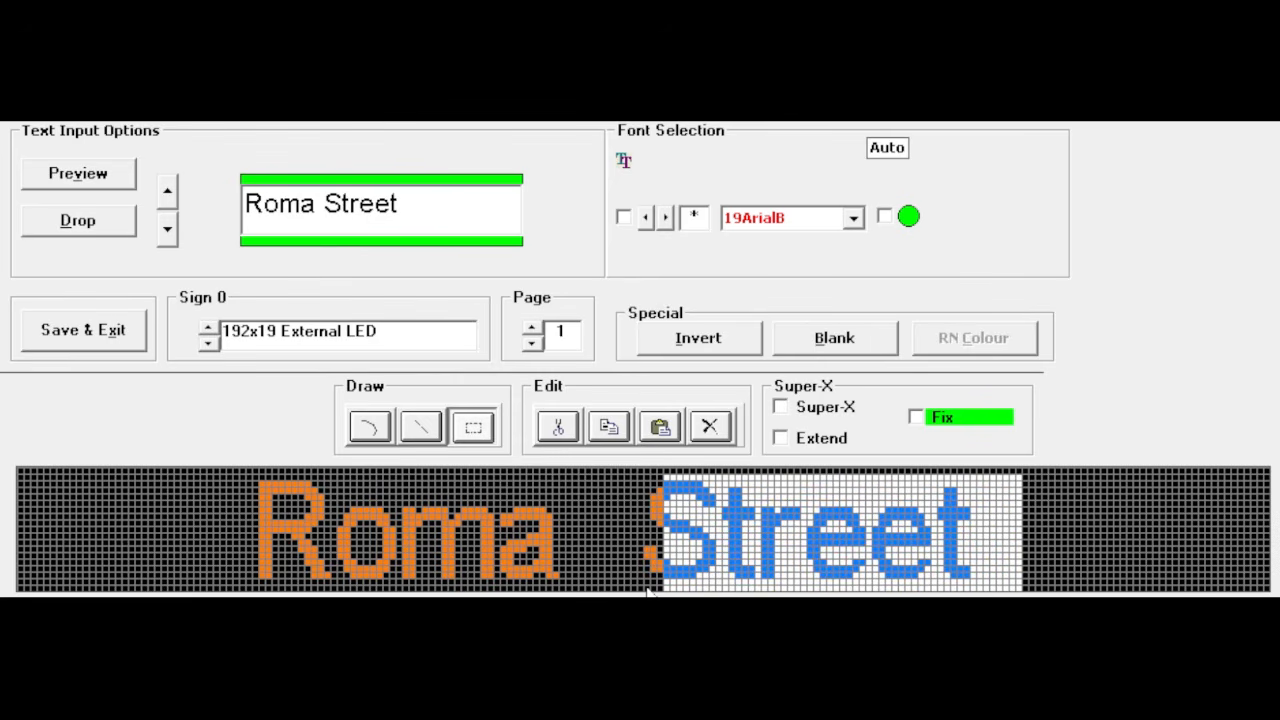
{"action": "left_click", "coordinate": [645, 591]}
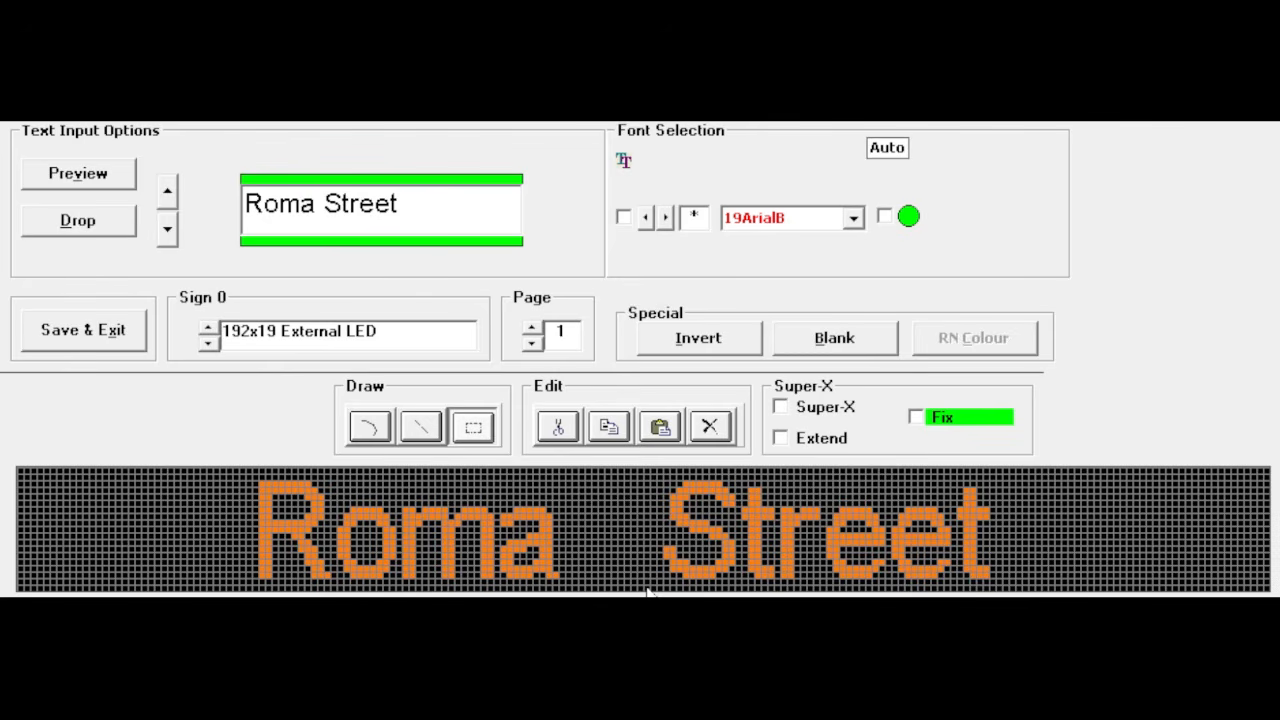
Fix the edited "Roma Street" lettering and turn on Super-X for the sign
{"action": "left_click", "coordinate": [916, 418]}
{"action": "left_click", "coordinate": [780, 407]}
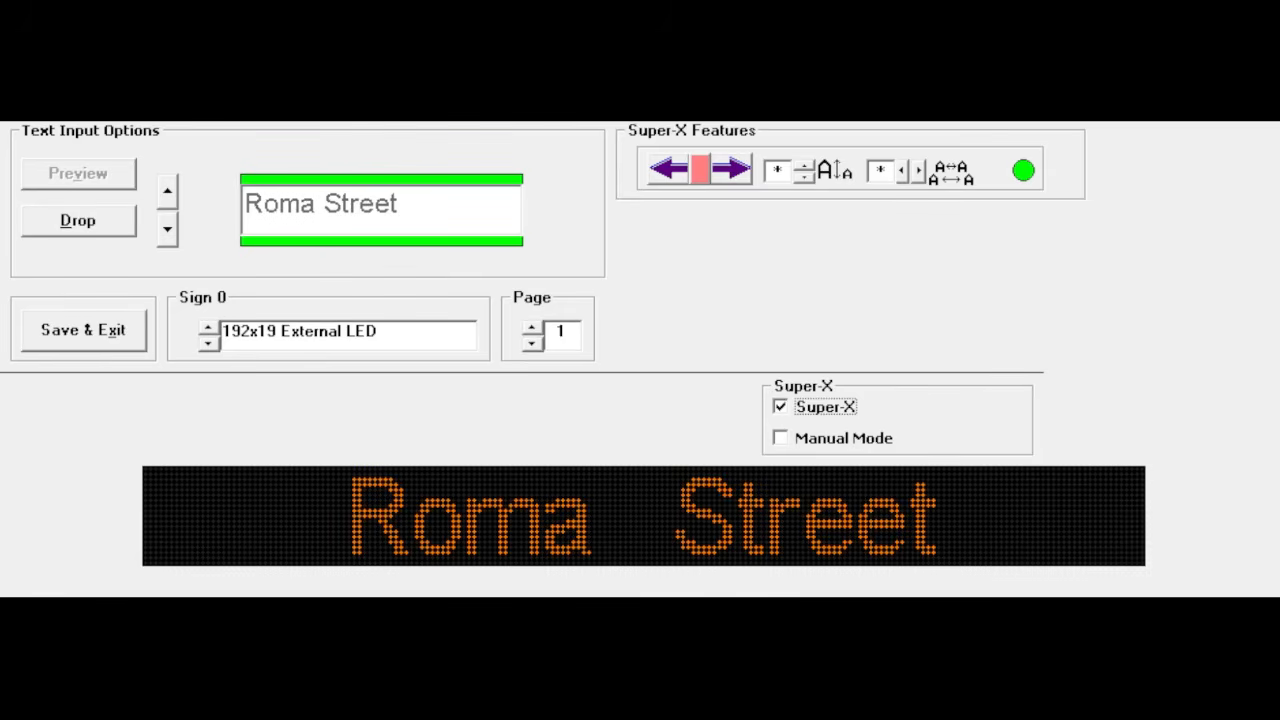